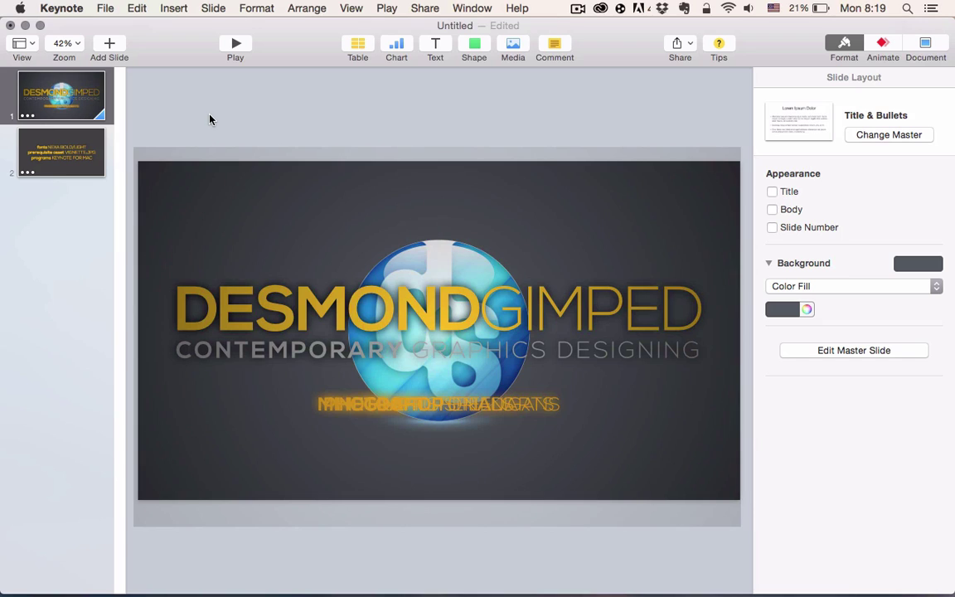
Step: Show slide 2, which lists the NEXA BOLD/LIGHT fonts, VIGNETTE.JPG and KEYNOTE FOR MAC
{"action": "left_click", "coordinate": [77, 135]}
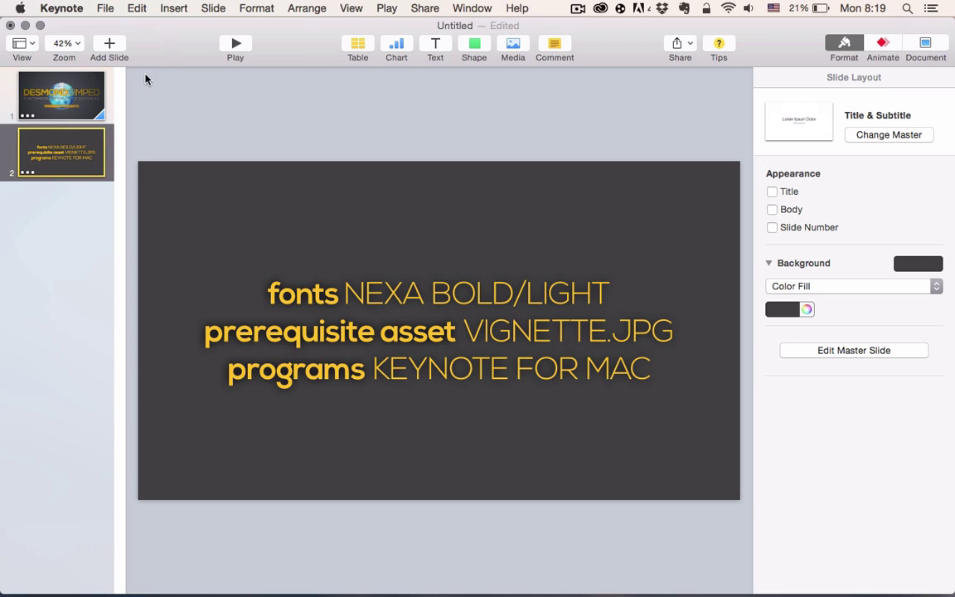
Step: Create a new presentation using the White theme
{"action": "left_click", "coordinate": [105, 10]}
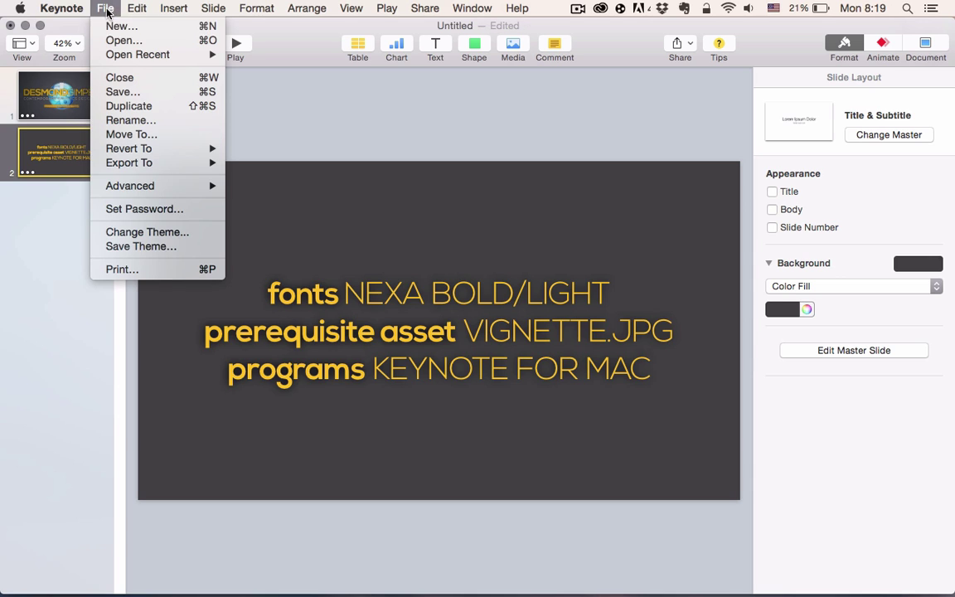
{"action": "left_click", "coordinate": [121, 26]}
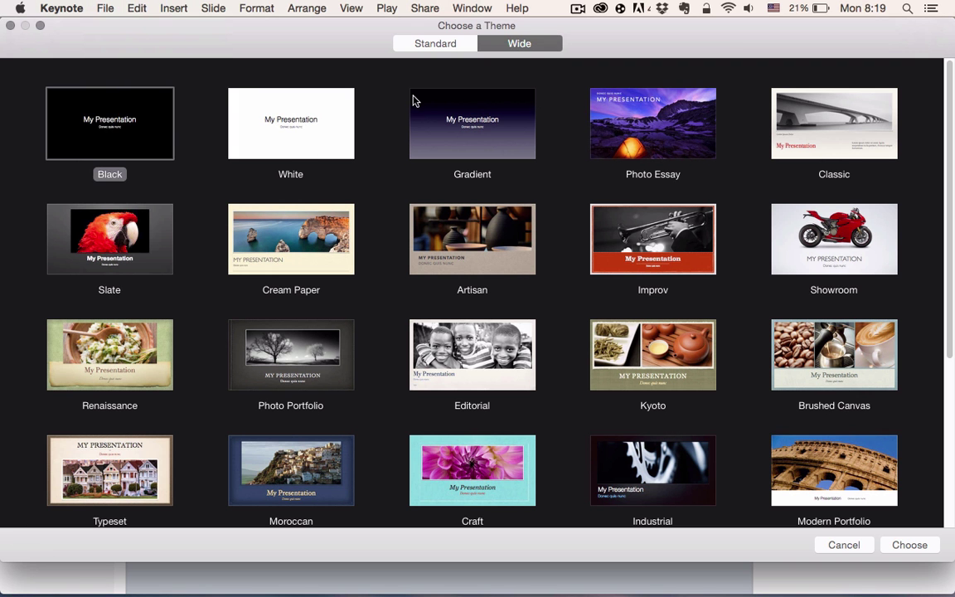
{"action": "left_click", "coordinate": [297, 150]}
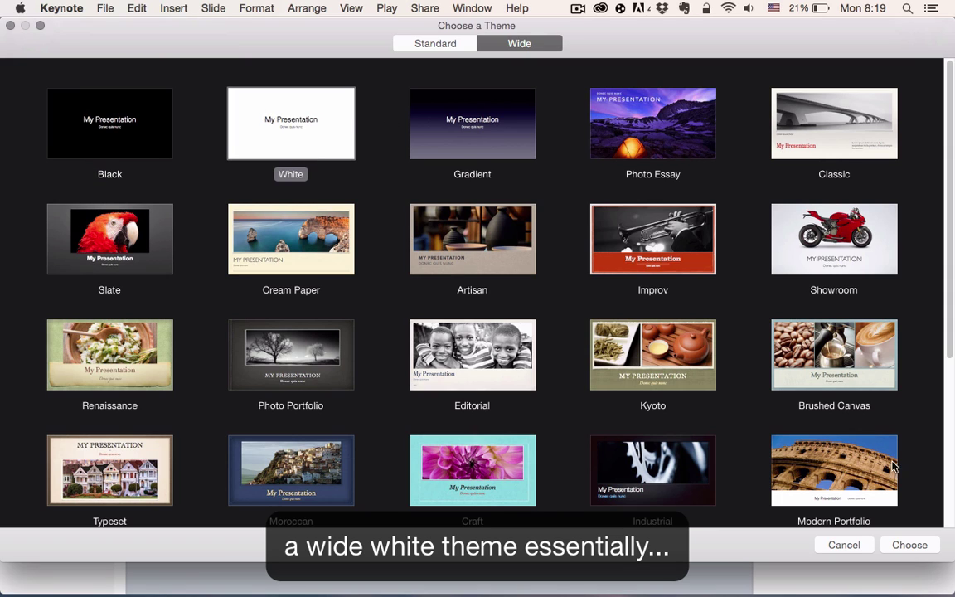
{"action": "left_click", "coordinate": [915, 545]}
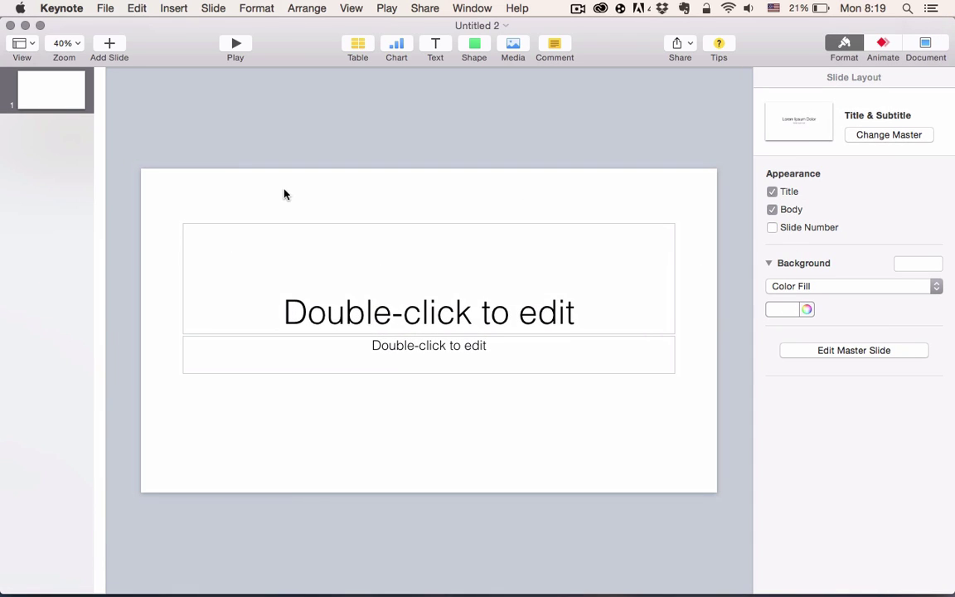
Step: Delete the placeholder text boxes and make the slide background dark grey
{"action": "left_click_drag", "start_coordinate": [224, 169], "coordinate": [385, 422]}
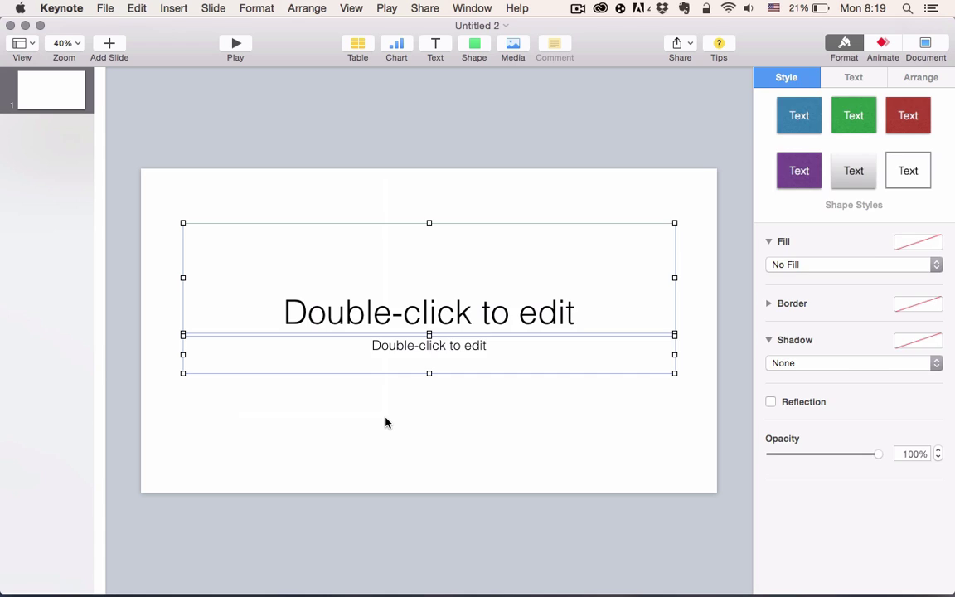
{"action": "key", "text": "Delete"}
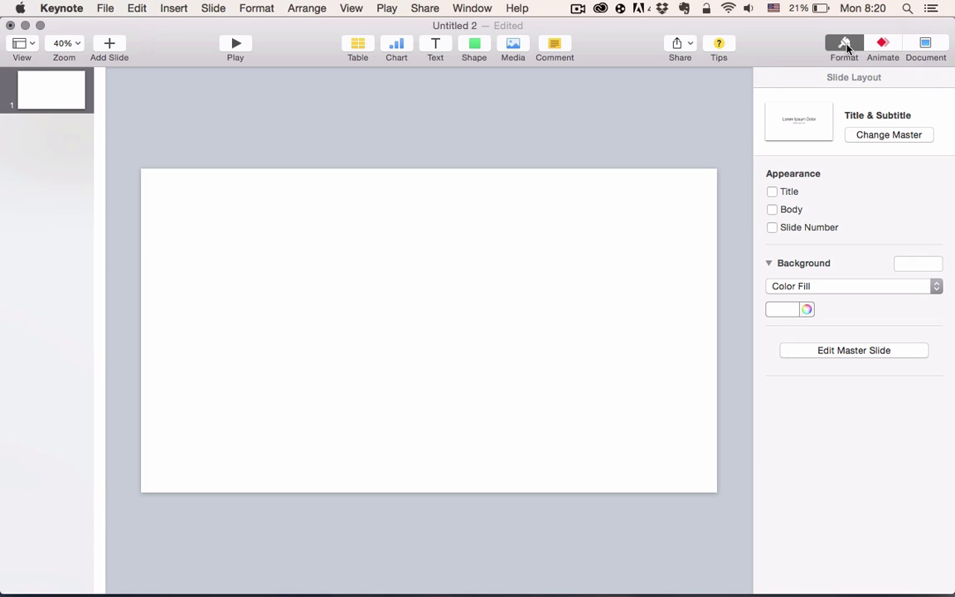
{"action": "left_click", "coordinate": [807, 312]}
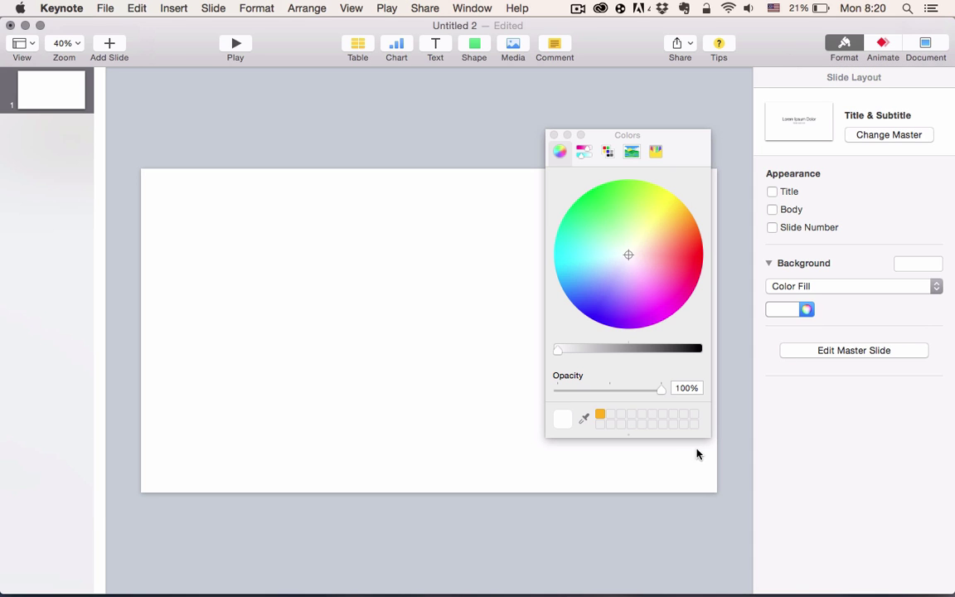
{"action": "left_click_drag", "start_coordinate": [583, 353], "coordinate": [664, 356]}
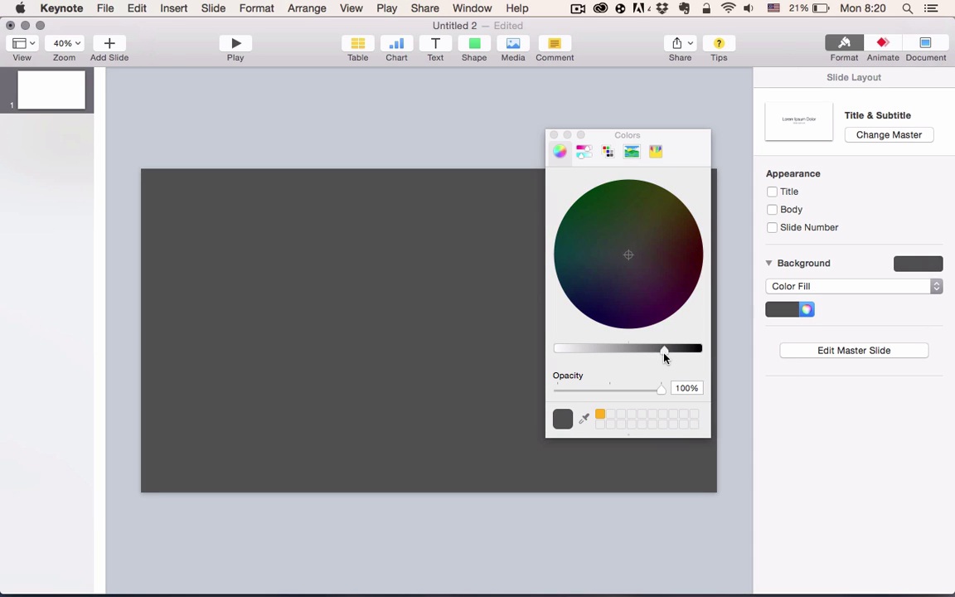
{"action": "left_click", "coordinate": [553, 134]}
Step: Place coloured_channel_logo.png from the GIMP 2.0 folder centred on the slide at 579 × 579 pt
{"action": "scroll", "coordinate": [399, 307], "scroll_direction": "up", "scroll_amount": 1}
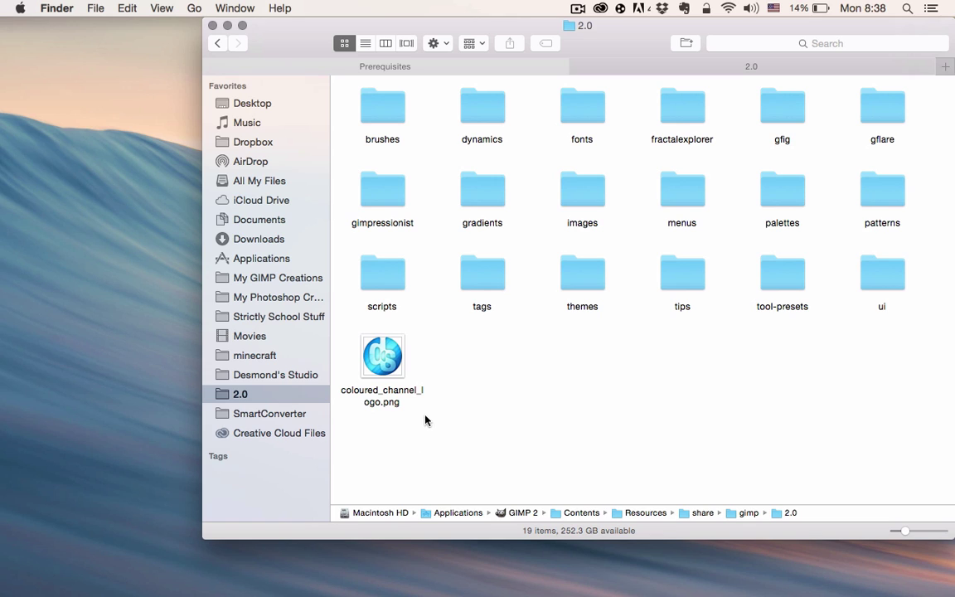
{"action": "left_click", "coordinate": [391, 367]}
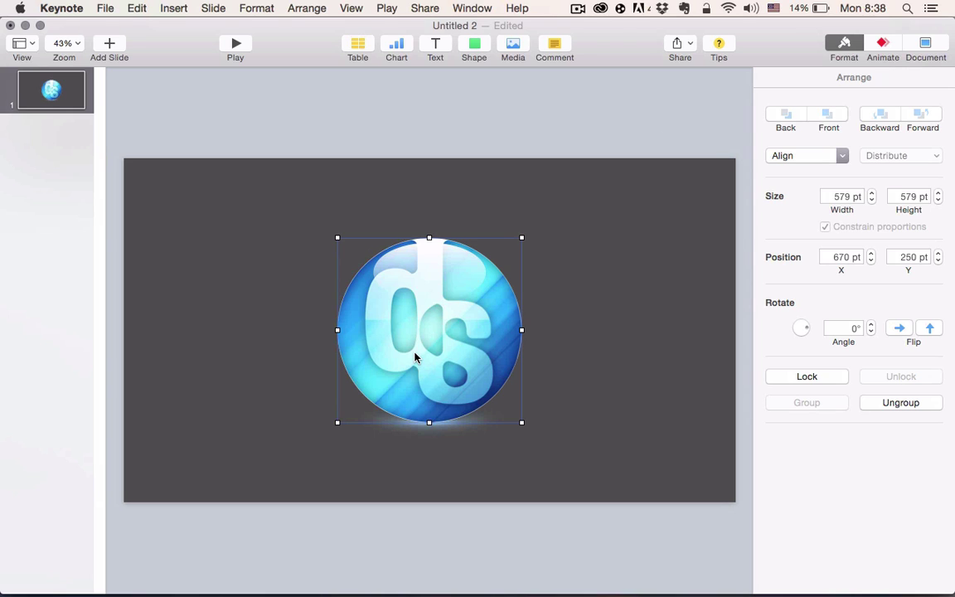
Step: Give the logo an Anvil build-in effect lasting 1.50 s, as build order 1
{"action": "left_click", "coordinate": [882, 46]}
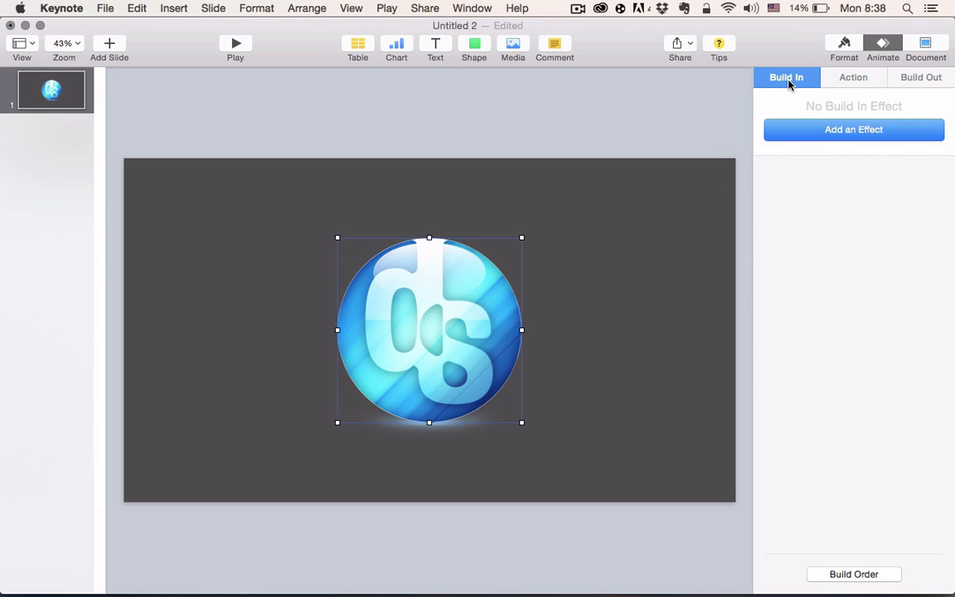
{"action": "left_click", "coordinate": [832, 132]}
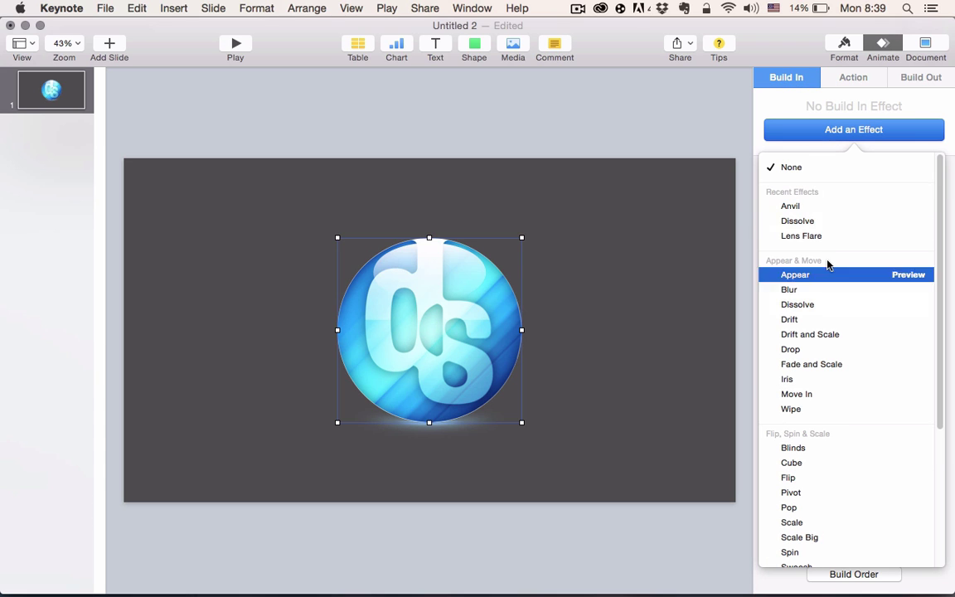
{"action": "scroll", "coordinate": [820, 209], "scroll_direction": "down", "scroll_amount": 5}
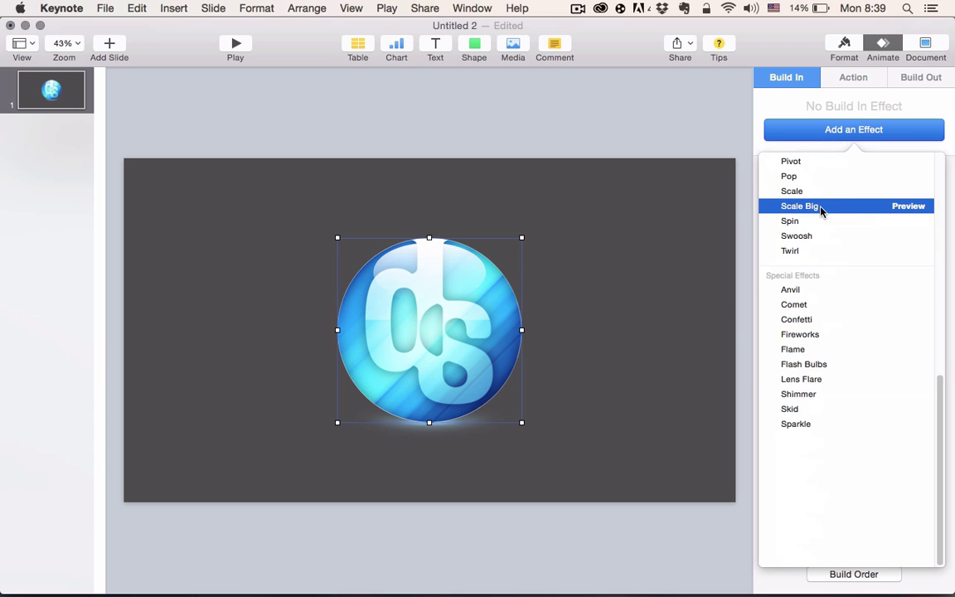
{"action": "scroll", "coordinate": [820, 209], "scroll_direction": "up", "scroll_amount": 3}
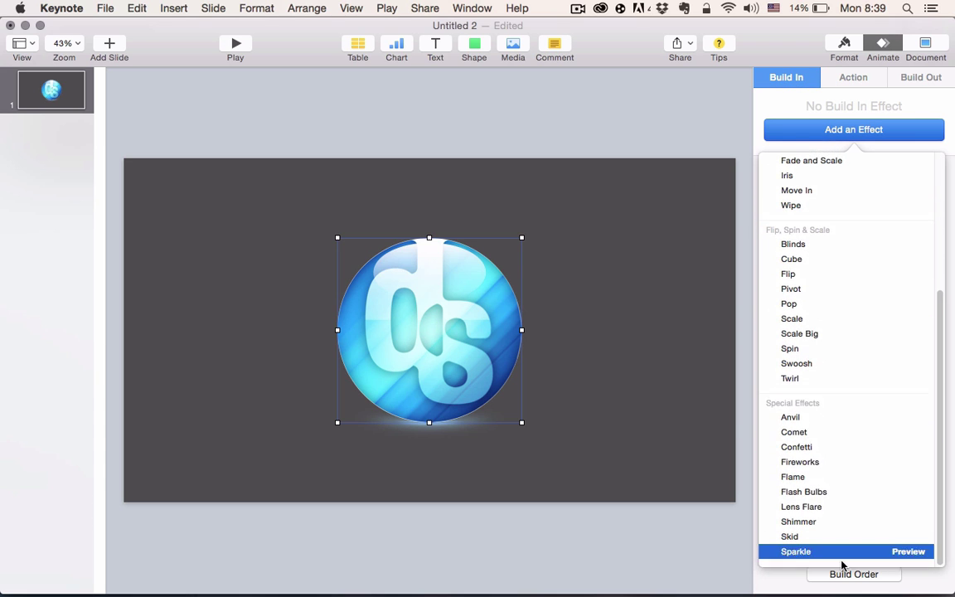
{"action": "left_click", "coordinate": [792, 417]}
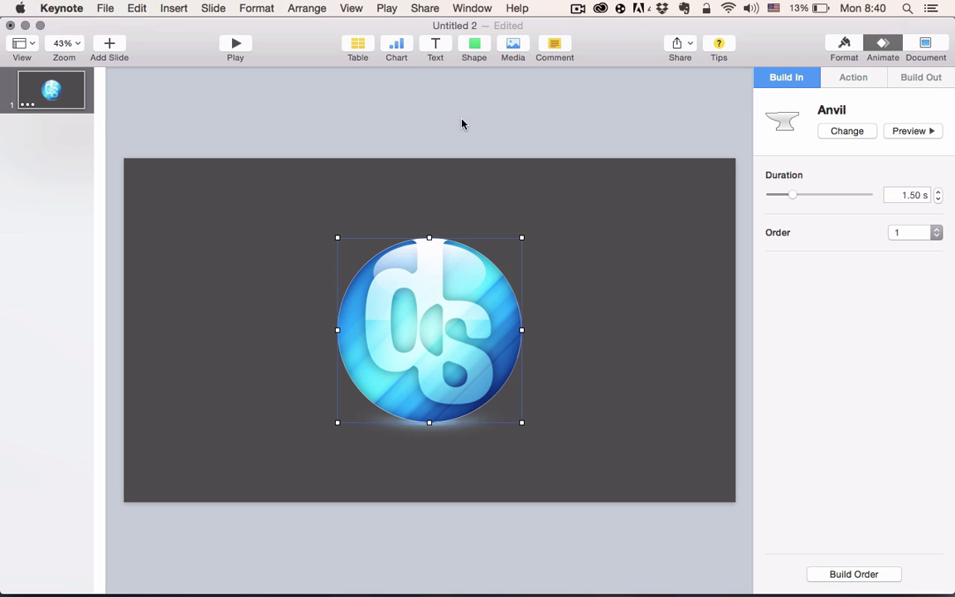
Step: Insert a text box and replace its placeholder with DESMONDGIMPED
{"action": "left_click", "coordinate": [440, 47]}
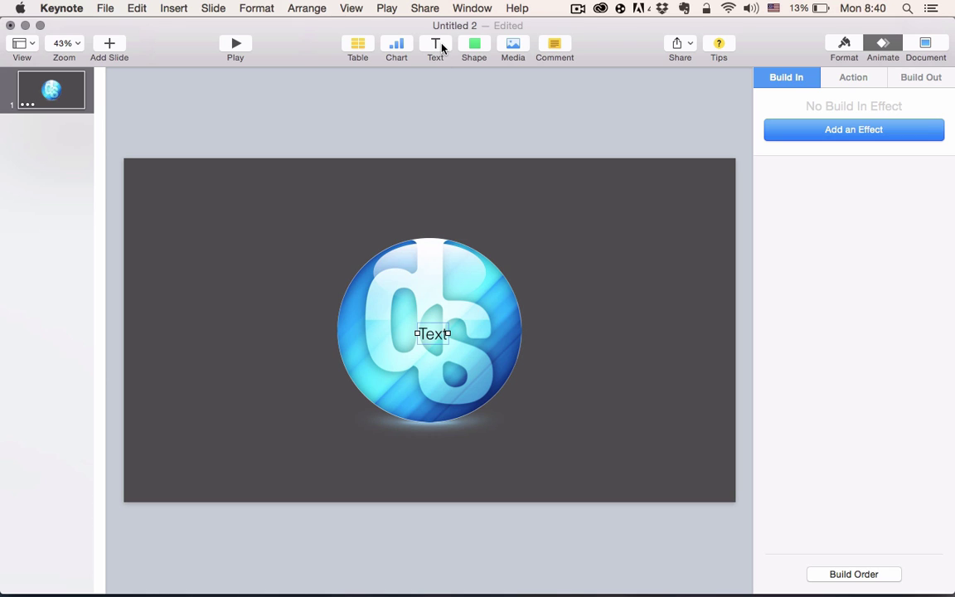
{"action": "double_click", "coordinate": [433, 336]}
{"action": "key", "text": "BackSpace"}
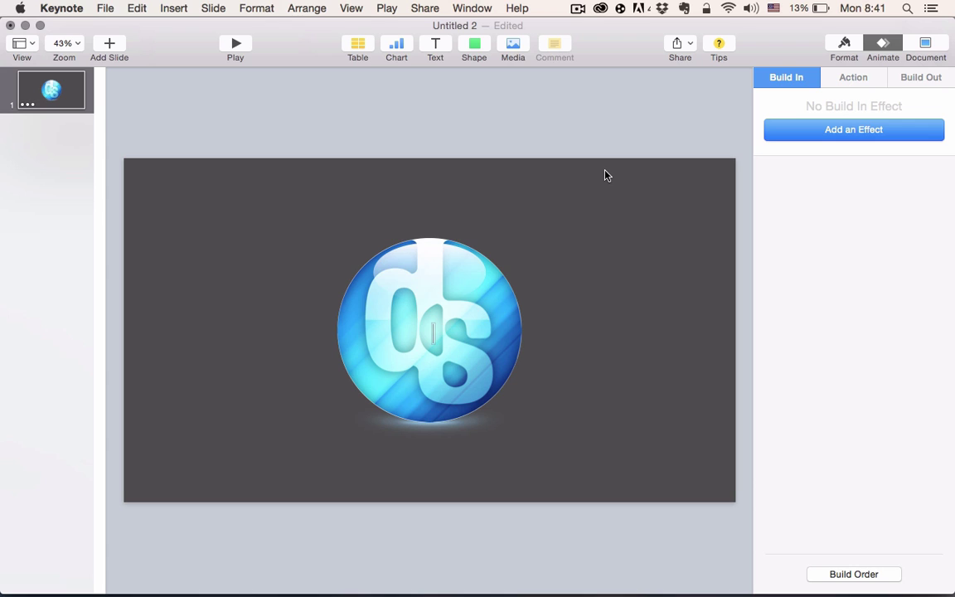
{"action": "type", "text": "DESMON"}
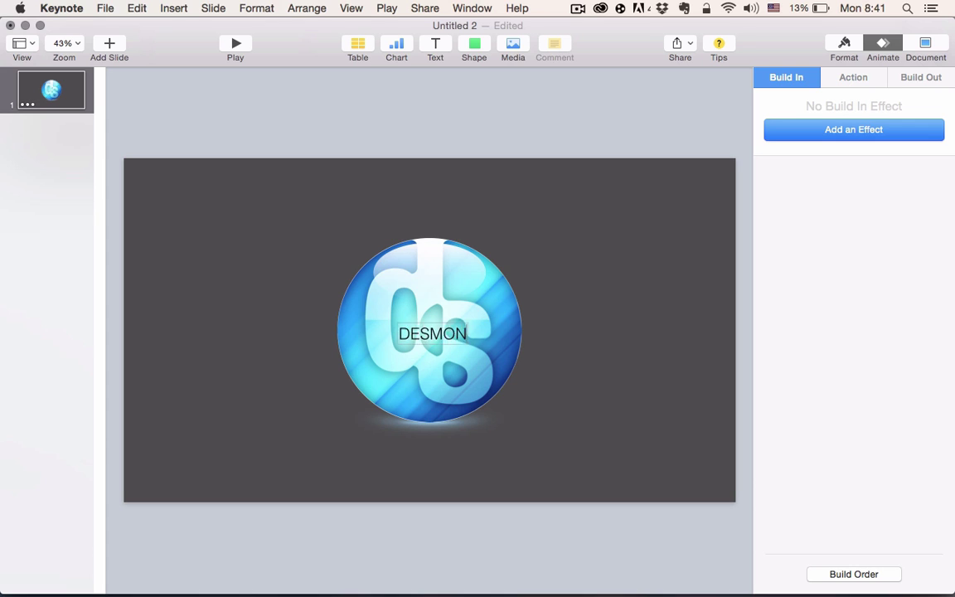
{"action": "type", "text": "DGIMPED"}
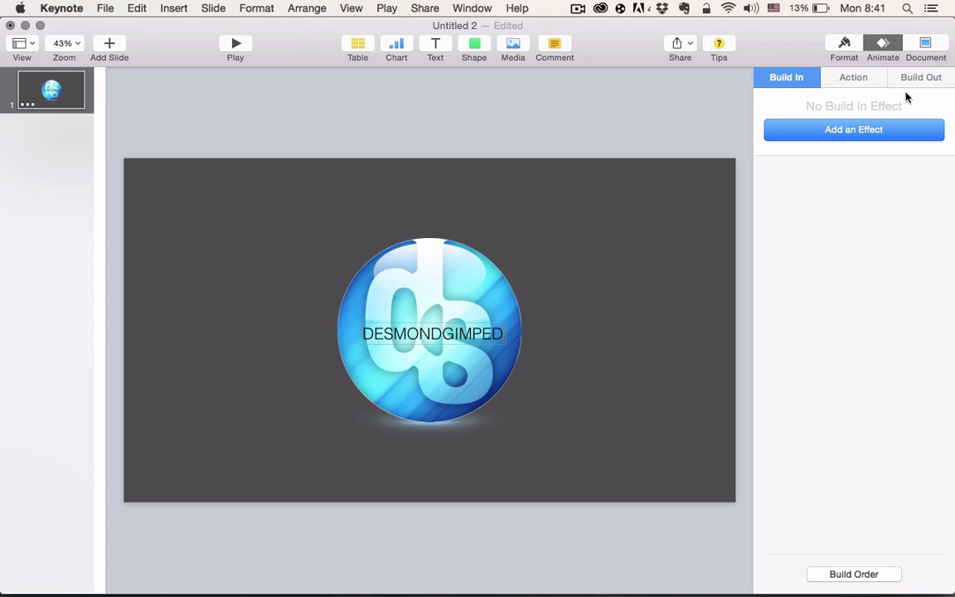
Step: Set the DESMONDGIMPED title to Nexa Bold at 200 pt
{"action": "left_click", "coordinate": [842, 46]}
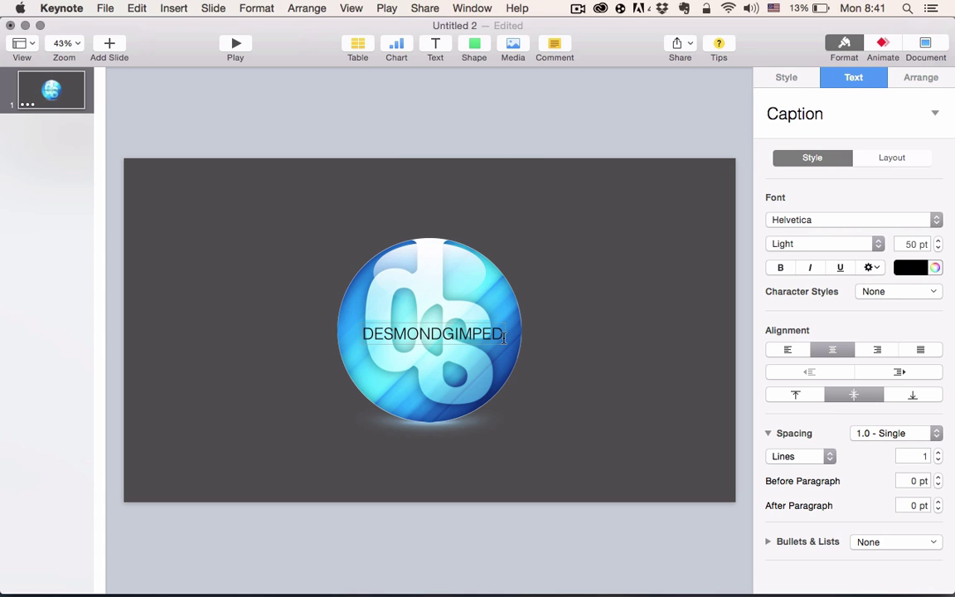
{"action": "left_click_drag", "start_coordinate": [503, 337], "coordinate": [347, 335]}
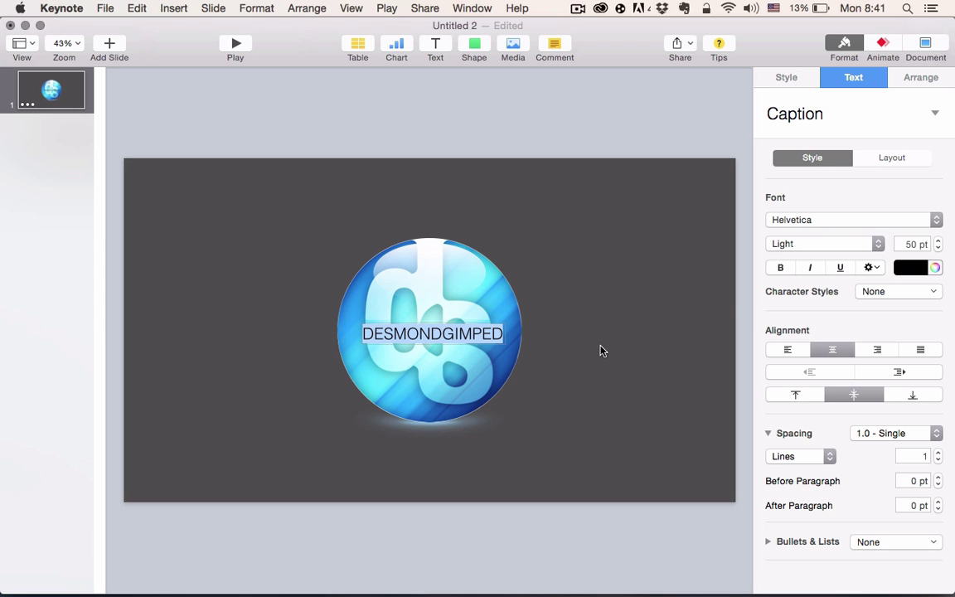
{"action": "left_click", "coordinate": [828, 219]}
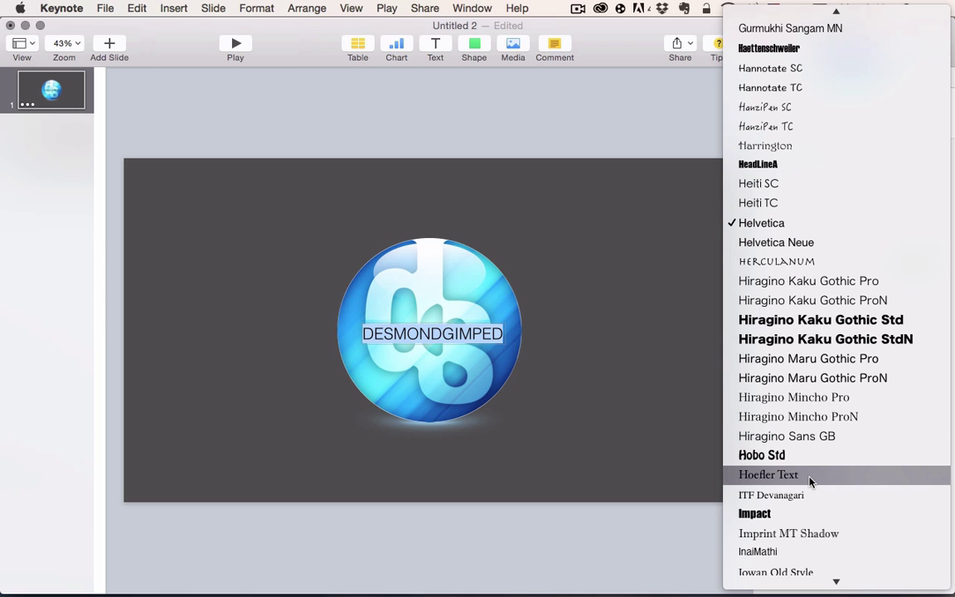
{"action": "scroll", "coordinate": [810, 479], "scroll_direction": "down", "scroll_amount": 10}
{"action": "scroll", "coordinate": [810, 480], "scroll_direction": "down", "scroll_amount": 5}
{"action": "left_click", "coordinate": [783, 566]}
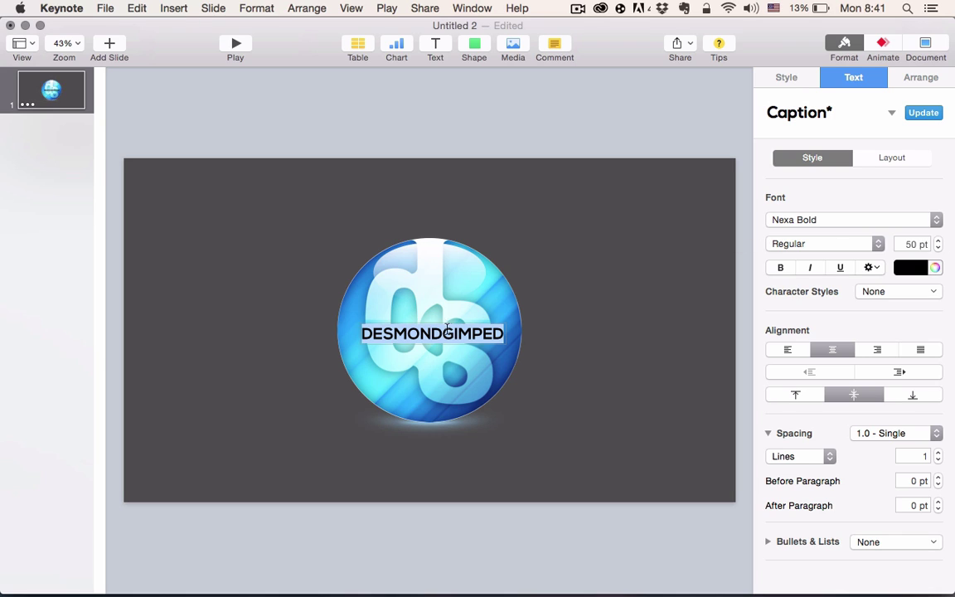
{"action": "left_click", "coordinate": [918, 244]}
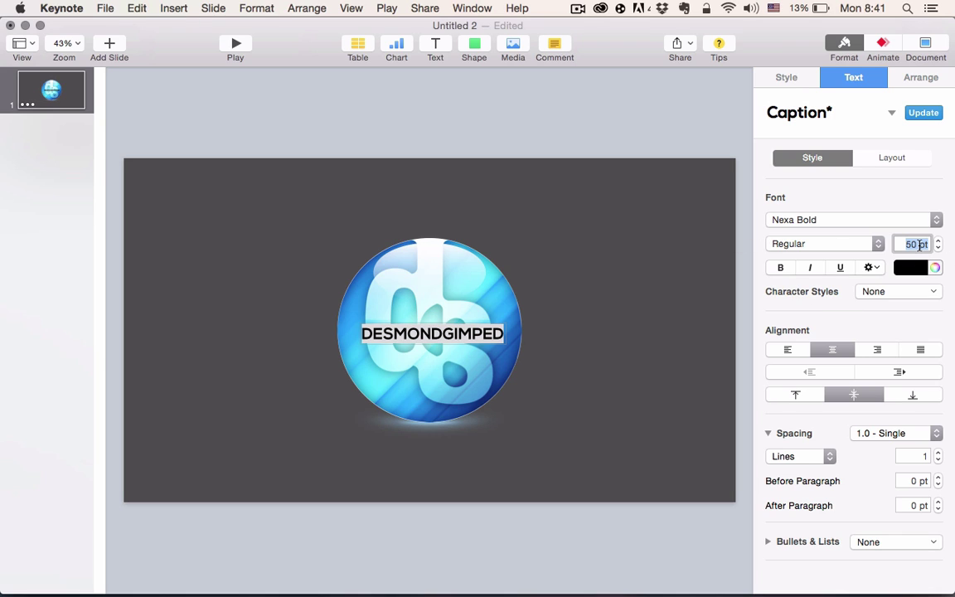
{"action": "type", "text": "200"}
{"action": "key", "text": "Return"}
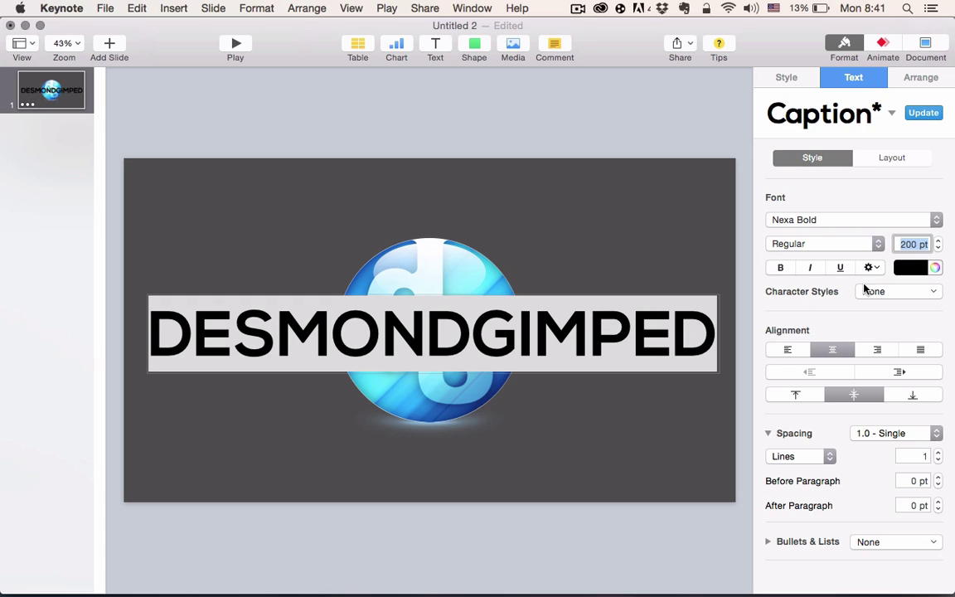
Step: Tighten the title's character spacing to -4%
{"action": "double_click", "coordinate": [491, 340]}
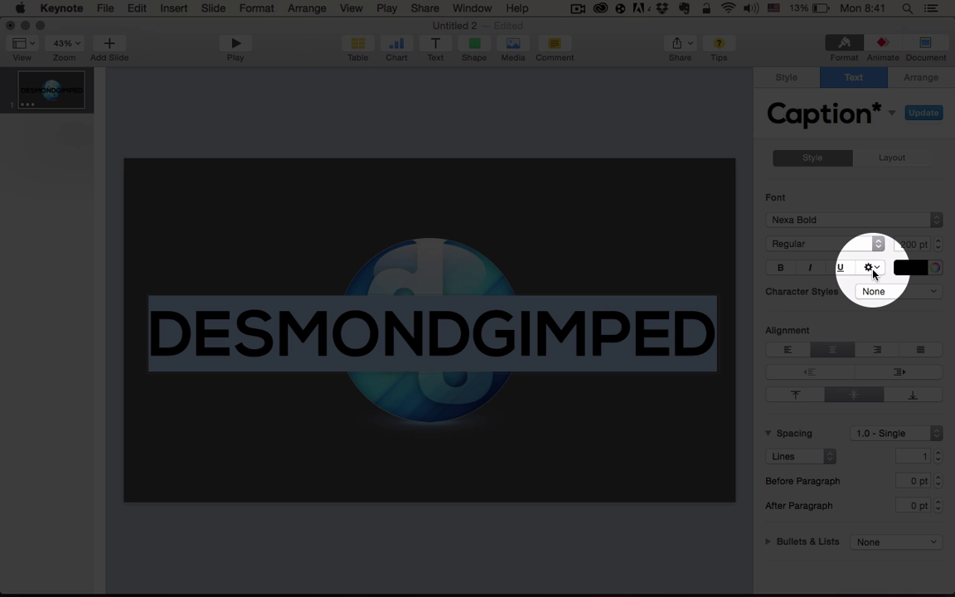
{"action": "left_click", "coordinate": [870, 267]}
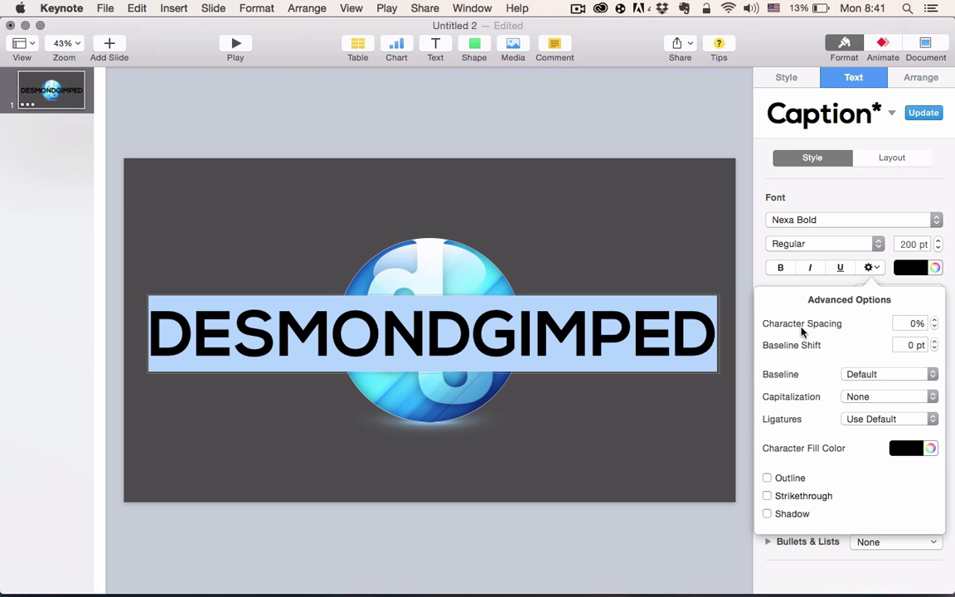
{"action": "left_click", "coordinate": [935, 329]}
{"action": "left_click", "coordinate": [935, 328]}
{"action": "left_click", "coordinate": [934, 329]}
{"action": "left_click", "coordinate": [935, 328]}
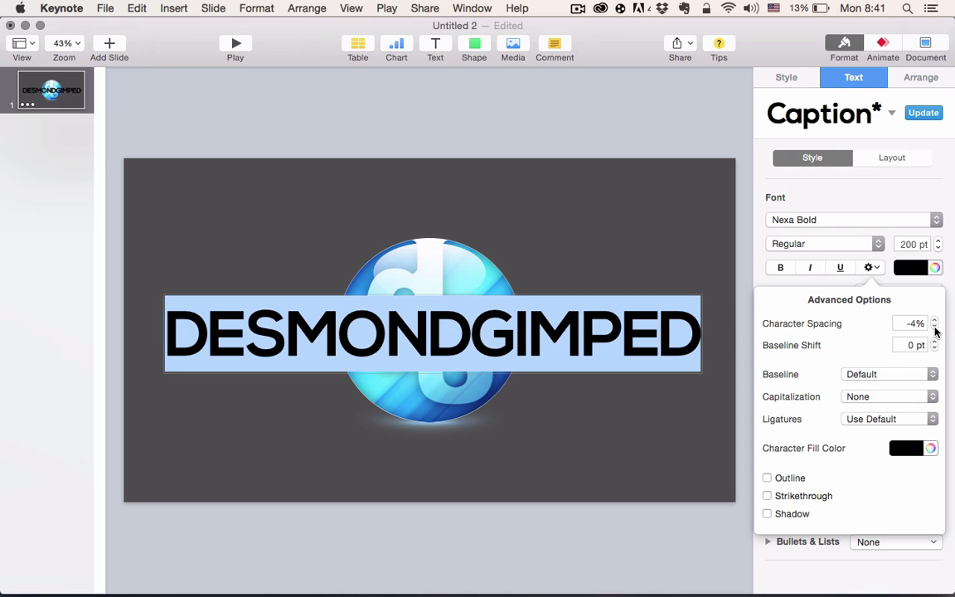
{"action": "left_click", "coordinate": [472, 342]}
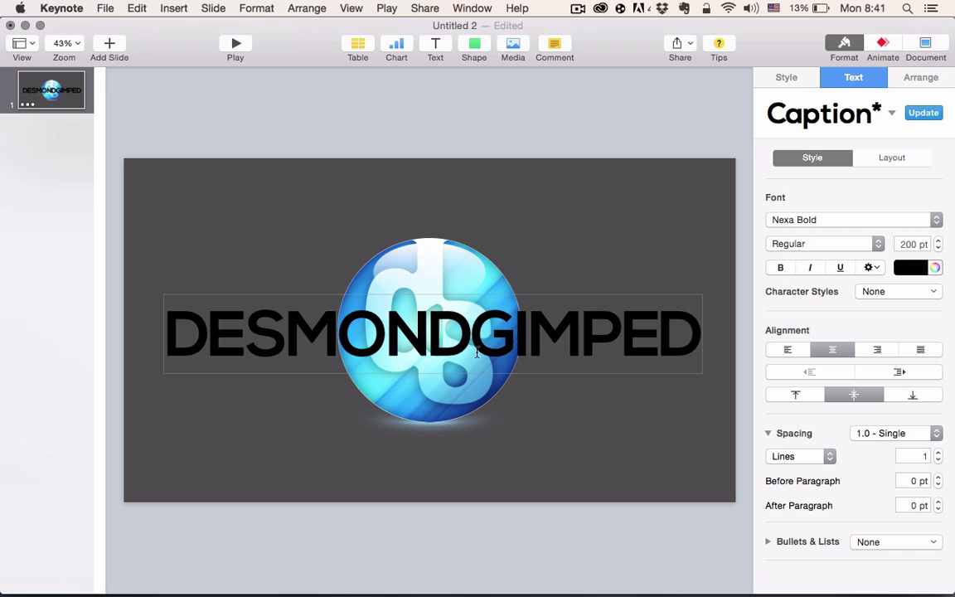
Step: Change the word GIMPED to Nexa Light
{"action": "left_click_drag", "start_coordinate": [473, 342], "coordinate": [703, 338]}
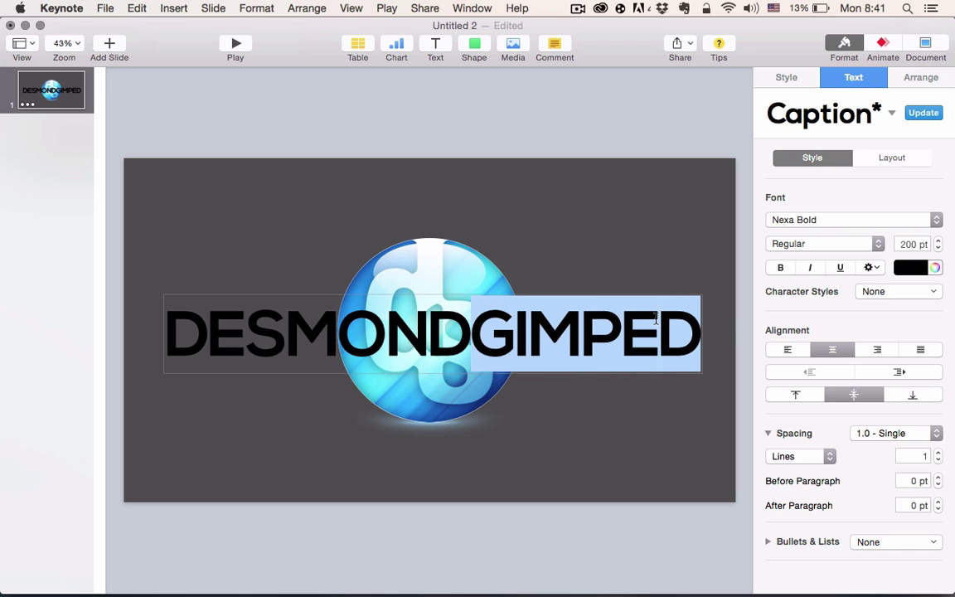
{"action": "left_click", "coordinate": [762, 221]}
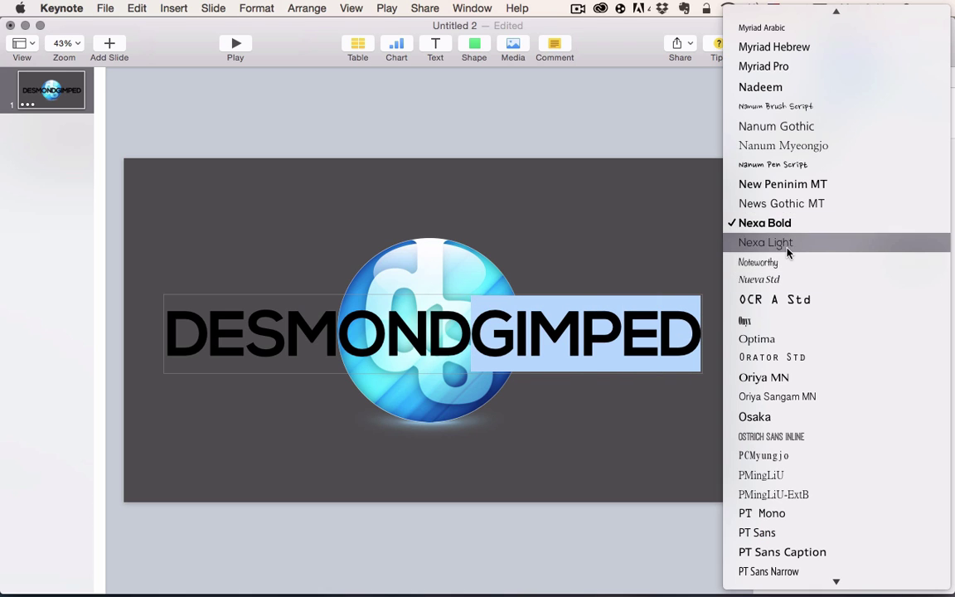
{"action": "left_click", "coordinate": [787, 253]}
{"action": "left_click", "coordinate": [693, 347]}
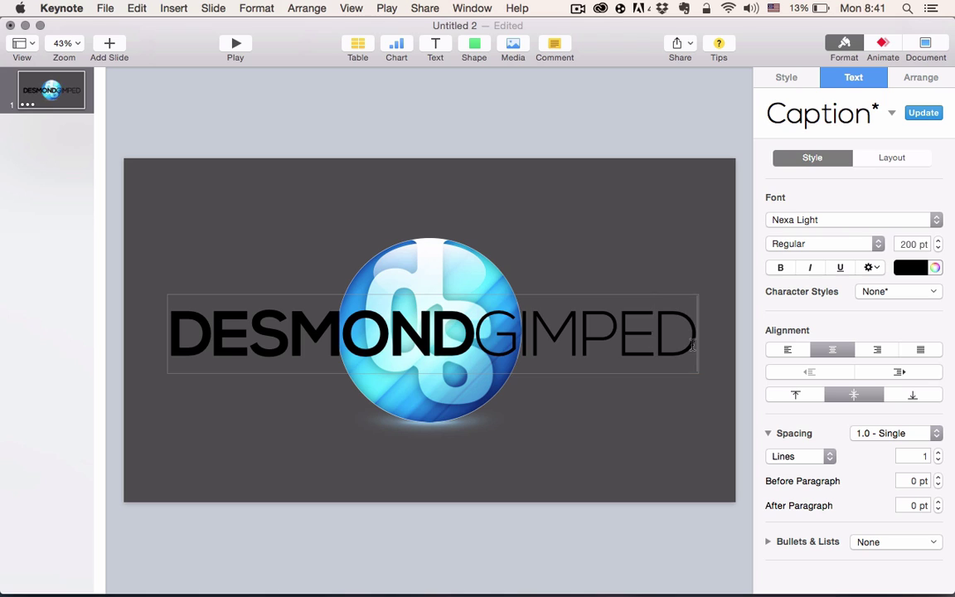
Step: Colour the whole DESMONDGIMPED title orange (FFA400)
{"action": "left_click_drag", "start_coordinate": [696, 336], "coordinate": [132, 352]}
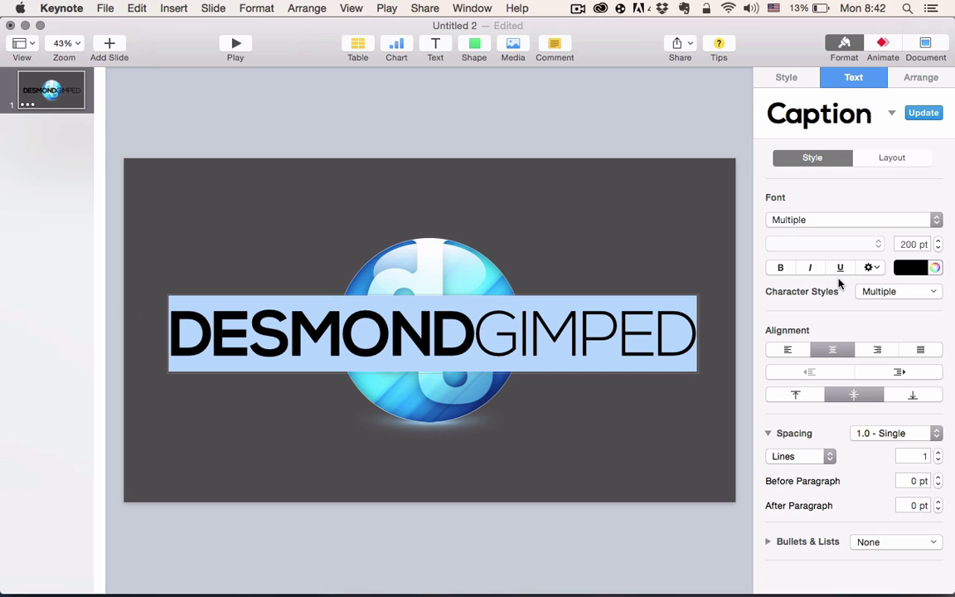
{"action": "left_click", "coordinate": [934, 267]}
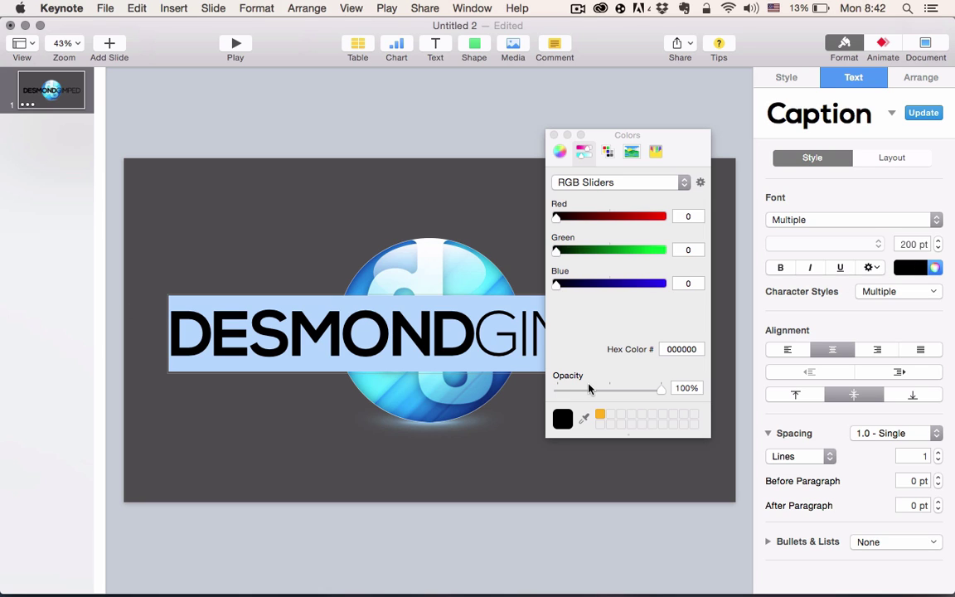
{"action": "left_click", "coordinate": [602, 414]}
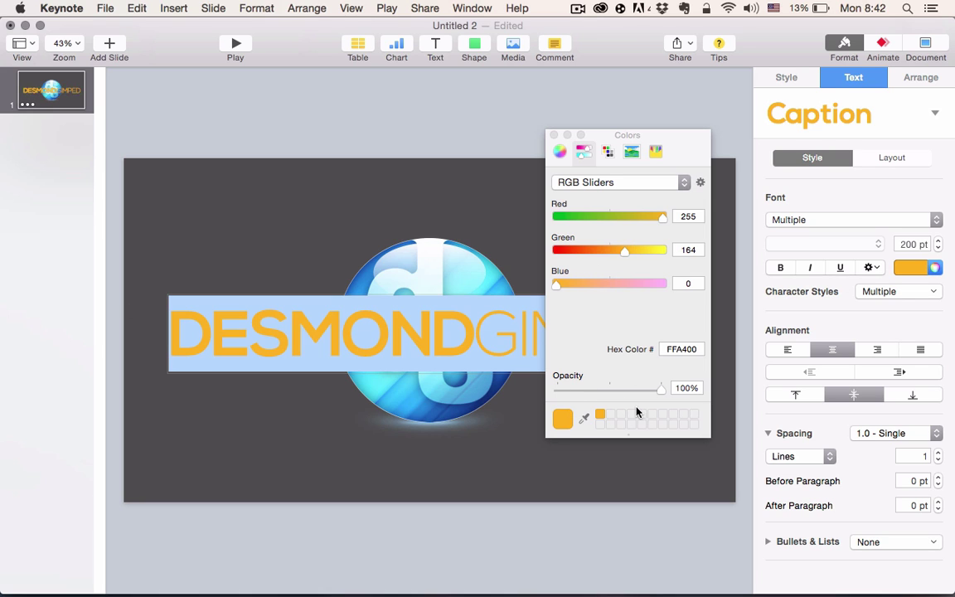
Step: Add a drop shadow to the title box, with 32 pt blur, 2 pt offset and 100% opacity
{"action": "left_click", "coordinate": [554, 135]}
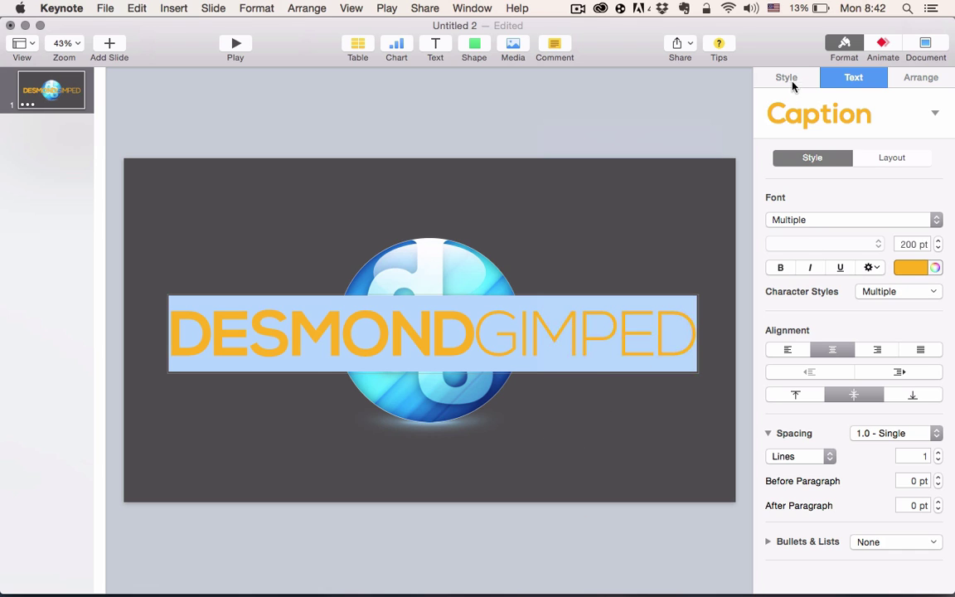
{"action": "left_click", "coordinate": [656, 386]}
{"action": "left_click", "coordinate": [683, 336]}
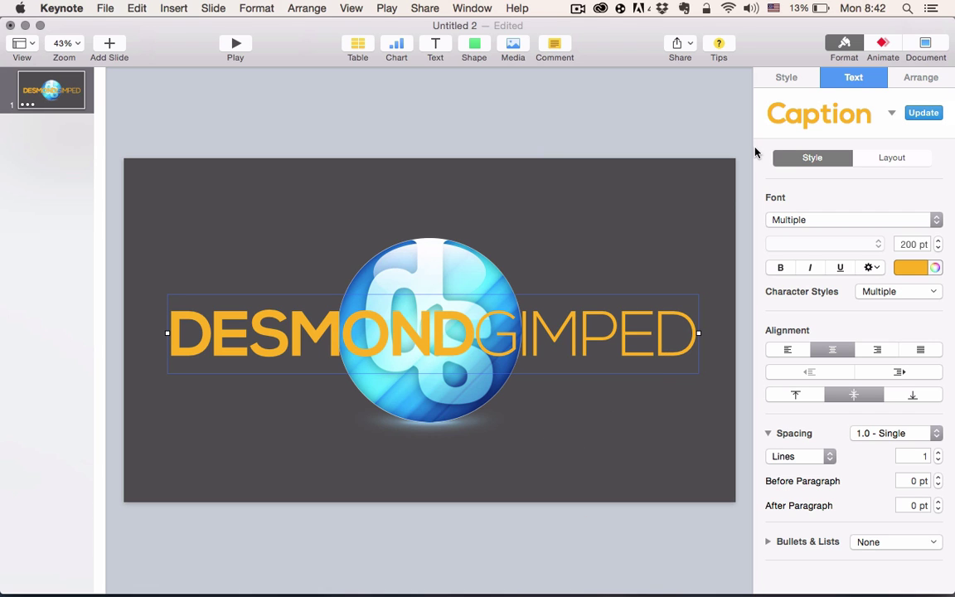
{"action": "left_click", "coordinate": [794, 80]}
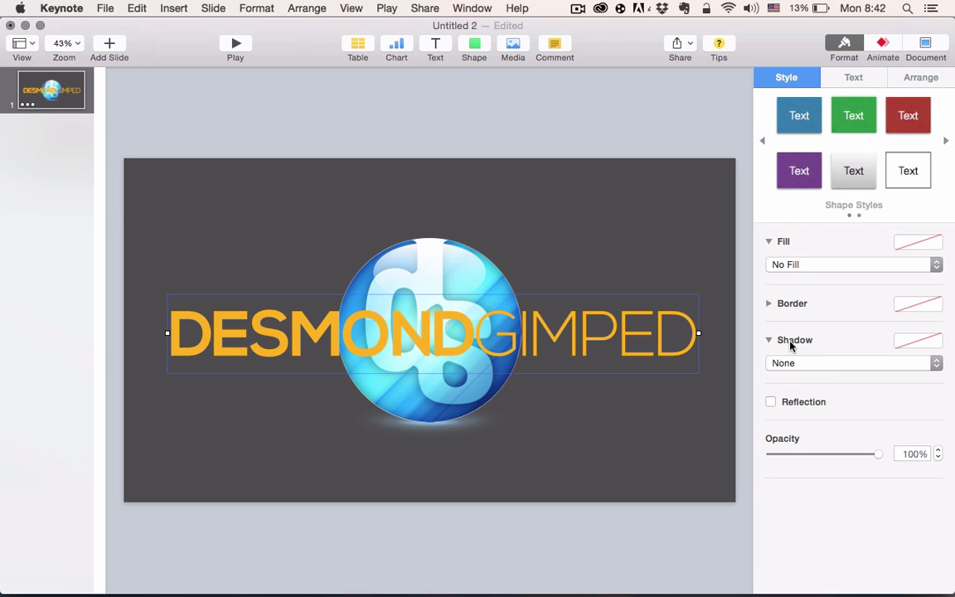
{"action": "left_click", "coordinate": [813, 368]}
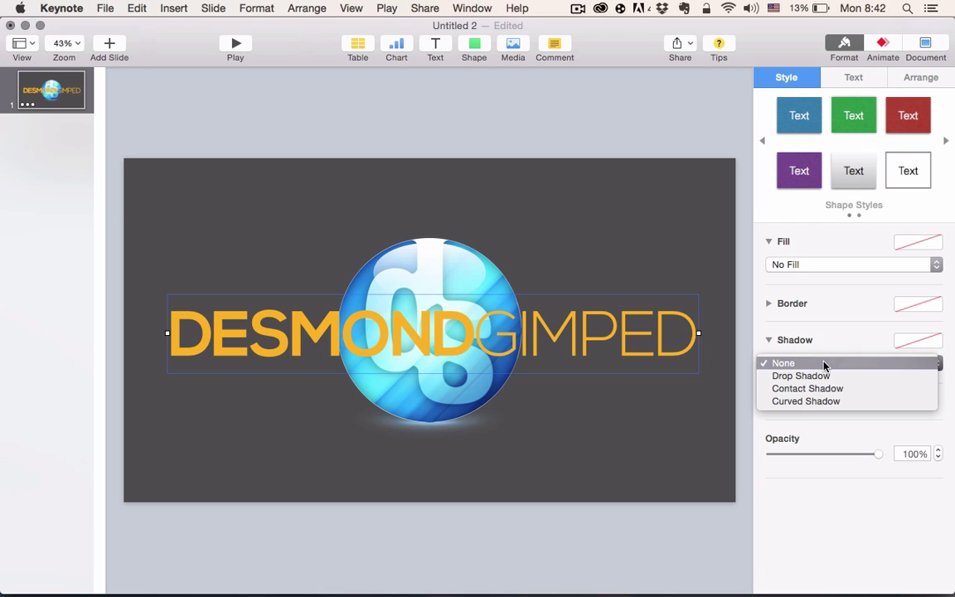
{"action": "left_click", "coordinate": [819, 377]}
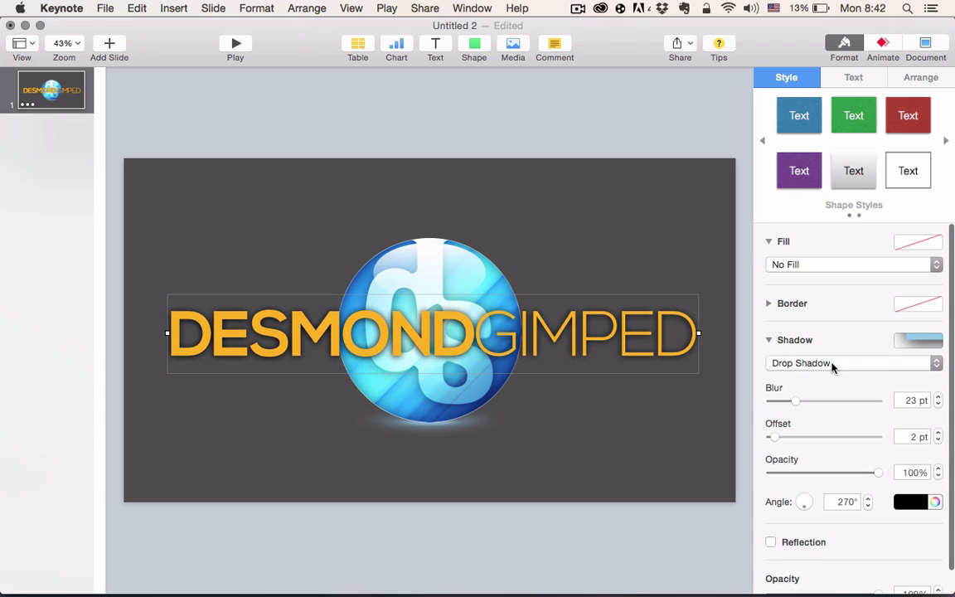
{"action": "scroll", "coordinate": [845, 389], "scroll_direction": "down", "scroll_amount": 2}
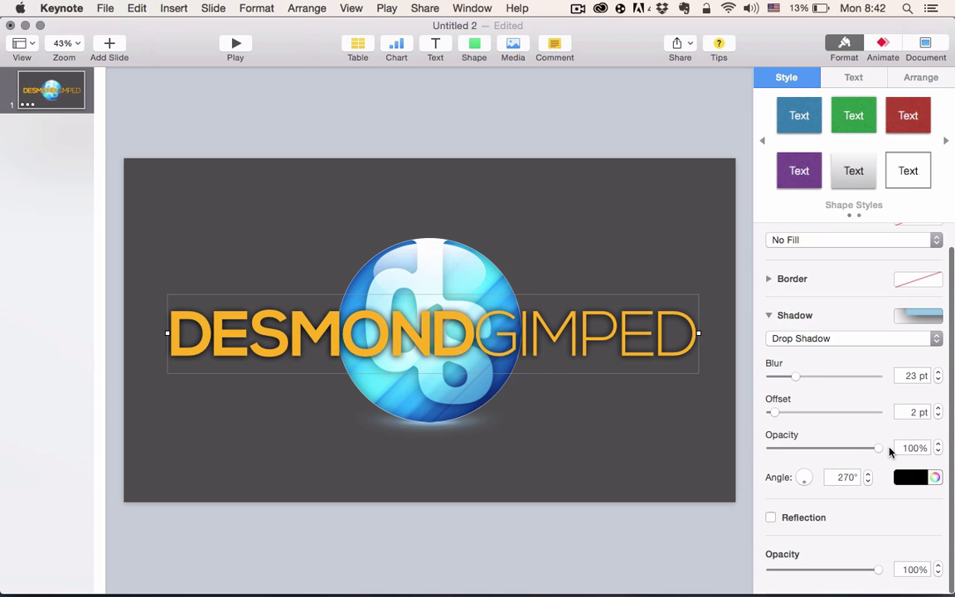
{"action": "mouse_move", "coordinate": [877, 449]}
{"action": "left_mouse_down"}
{"action": "mouse_move", "coordinate": [846, 449]}
{"action": "mouse_move", "coordinate": [882, 449]}
{"action": "left_mouse_up"}
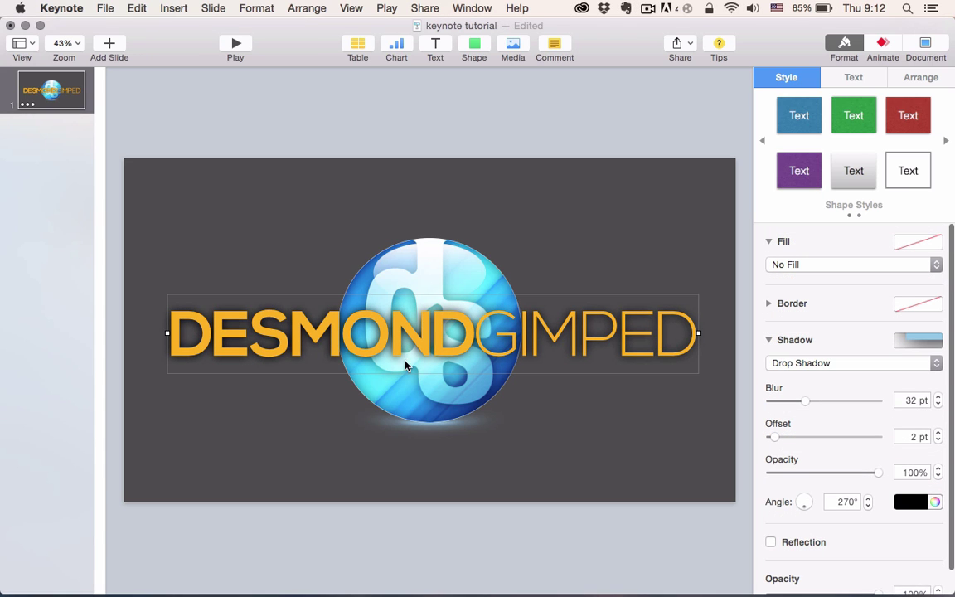
Step: Duplicate the title just below itself and begin retyping it as CONTEMPORARY GRAPHICS DESIGNING
{"action": "left_click_drag", "start_coordinate": [406, 366], "coordinate": [456, 395]}
{"action": "double_click", "coordinate": [402, 398]}
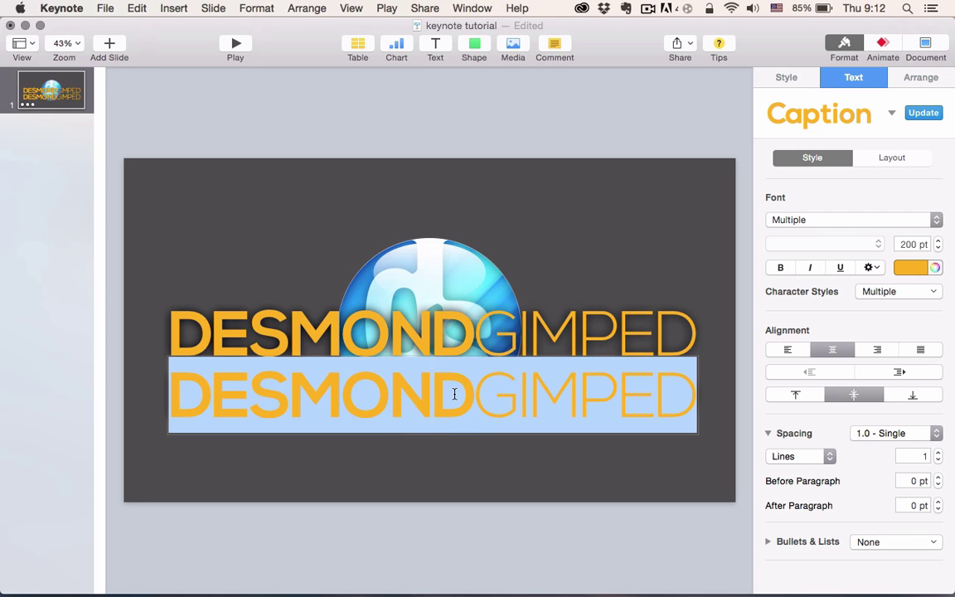
{"action": "left_click_drag", "start_coordinate": [535, 398], "coordinate": [478, 404]}
{"action": "left_click", "coordinate": [433, 394]}
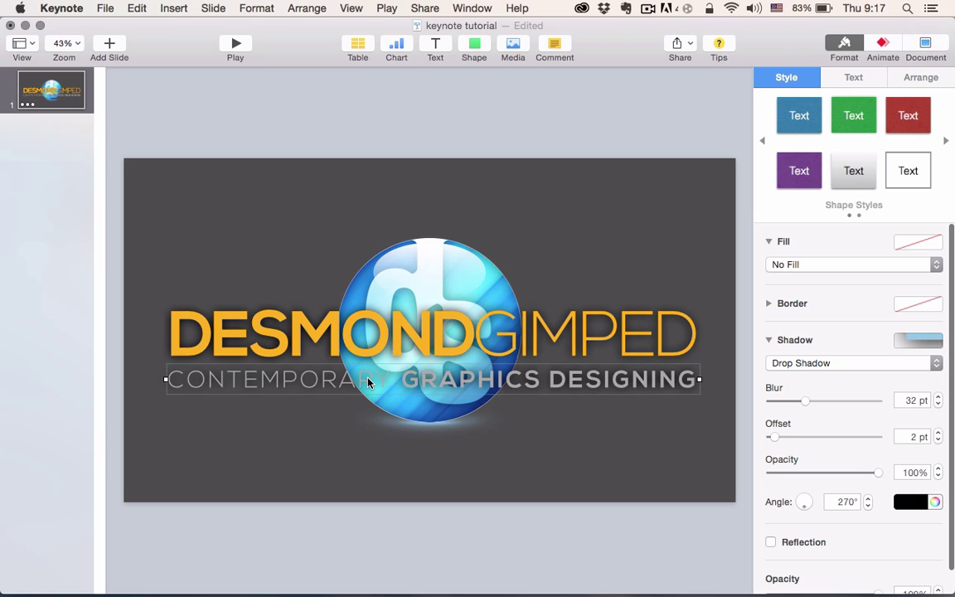
Step: Duplicate the tagline downward and begin editing the copies for the GIMP, PHOTOSHOP and MINECRAFT lines
{"action": "left_click_drag", "start_coordinate": [329, 386], "coordinate": [325, 444]}
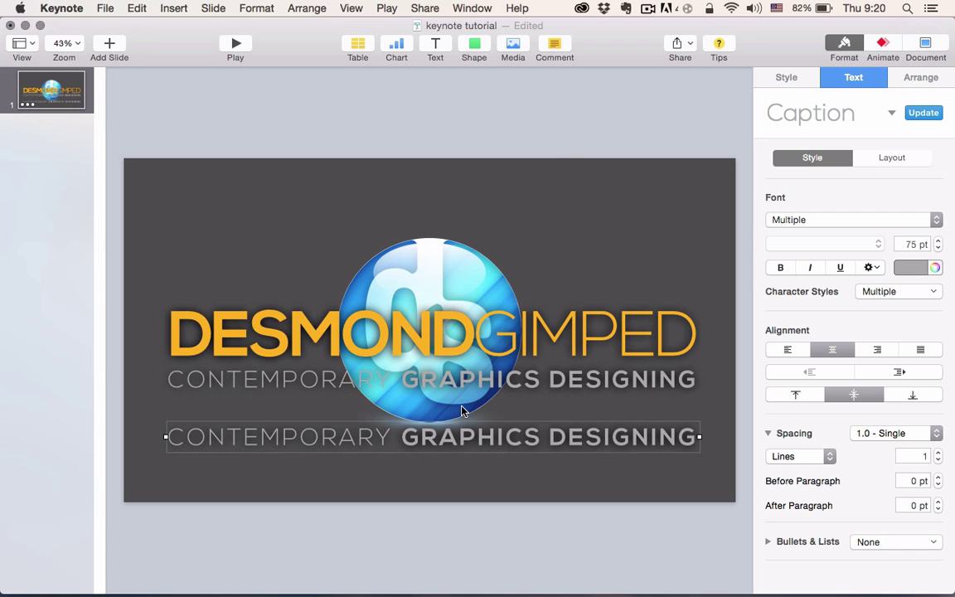
{"action": "left_click_drag", "start_coordinate": [404, 443], "coordinate": [413, 484]}
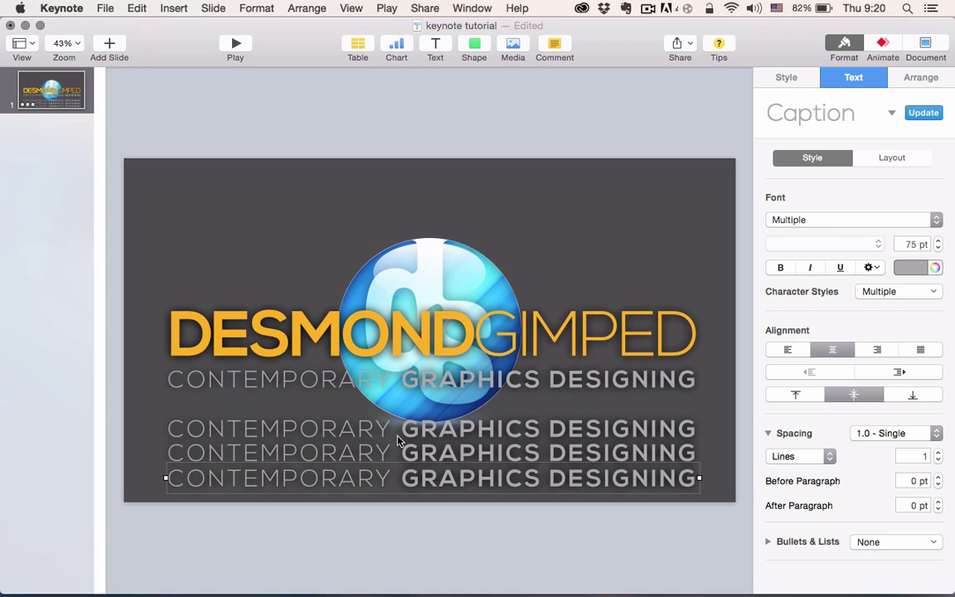
{"action": "left_click", "coordinate": [461, 430]}
{"action": "double_click", "coordinate": [460, 430]}
{"action": "left_click", "coordinate": [508, 428]}
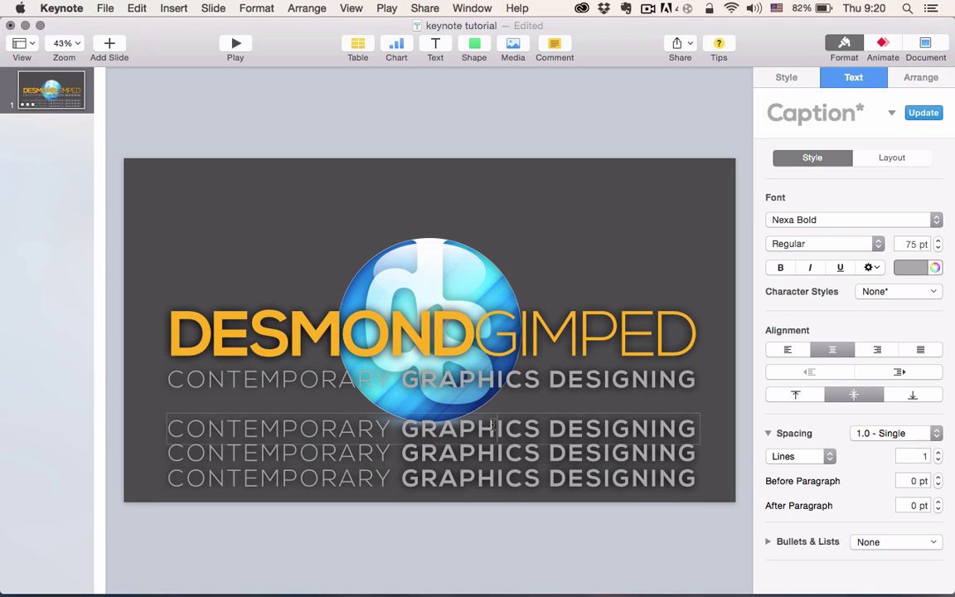
{"action": "left_click", "coordinate": [440, 454]}
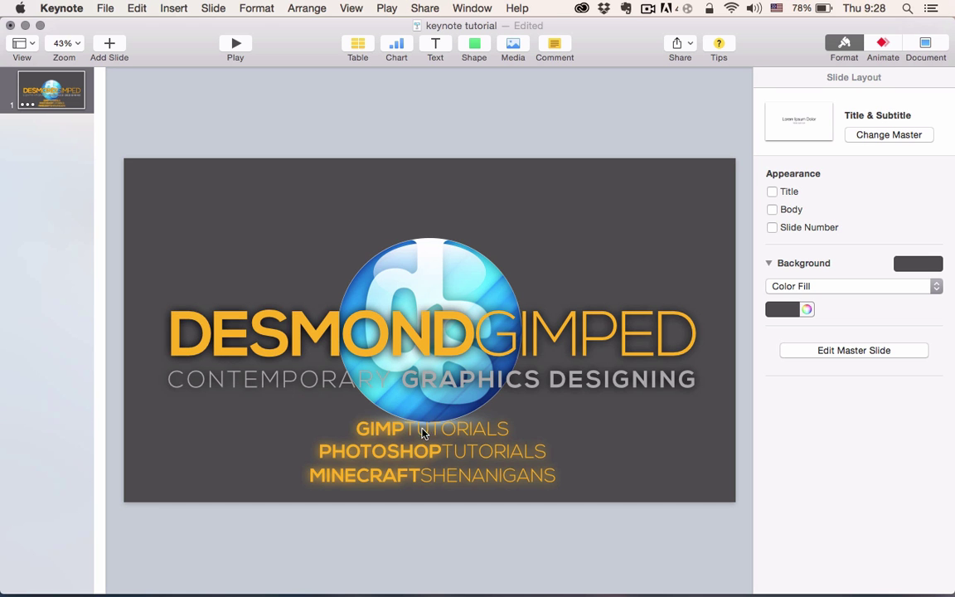
{"action": "left_click", "coordinate": [412, 434]}
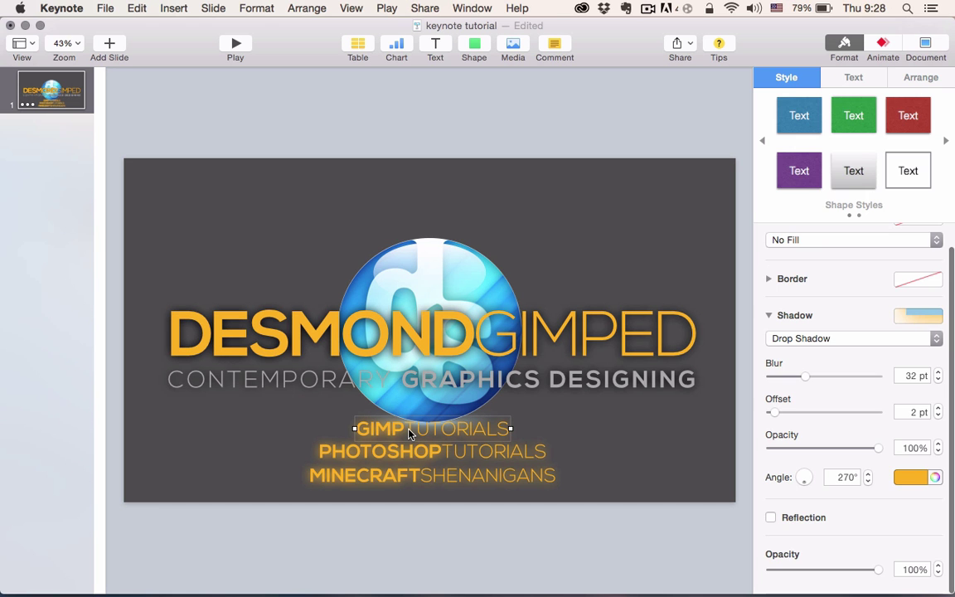
{"action": "left_click", "coordinate": [934, 478]}
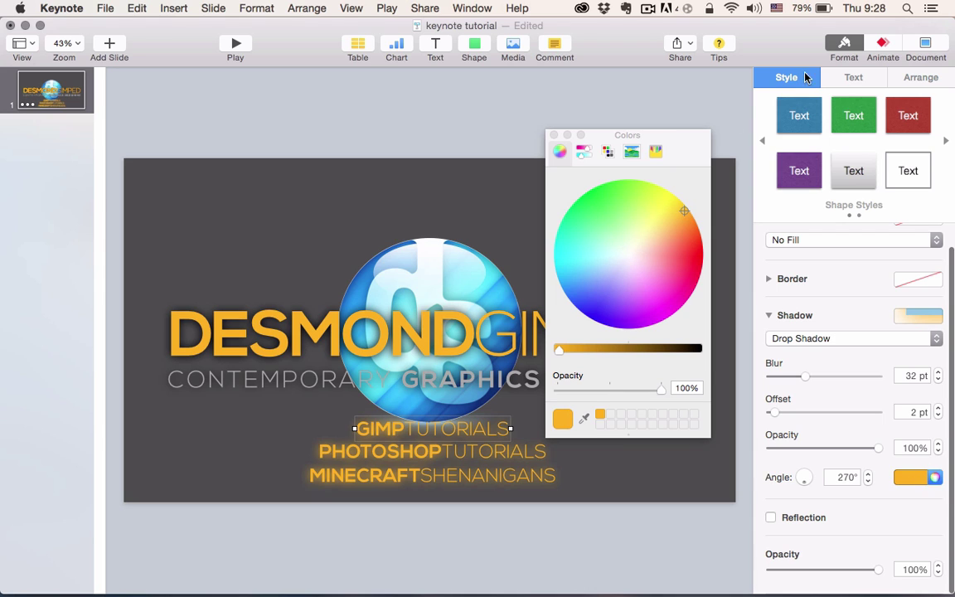
{"action": "left_click", "coordinate": [554, 134]}
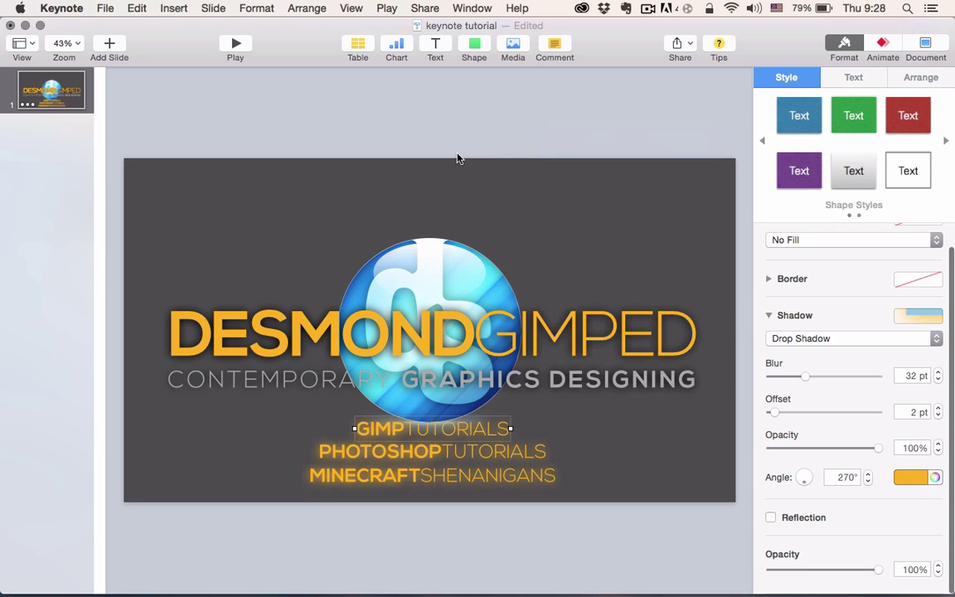
{"action": "left_click", "coordinate": [445, 132]}
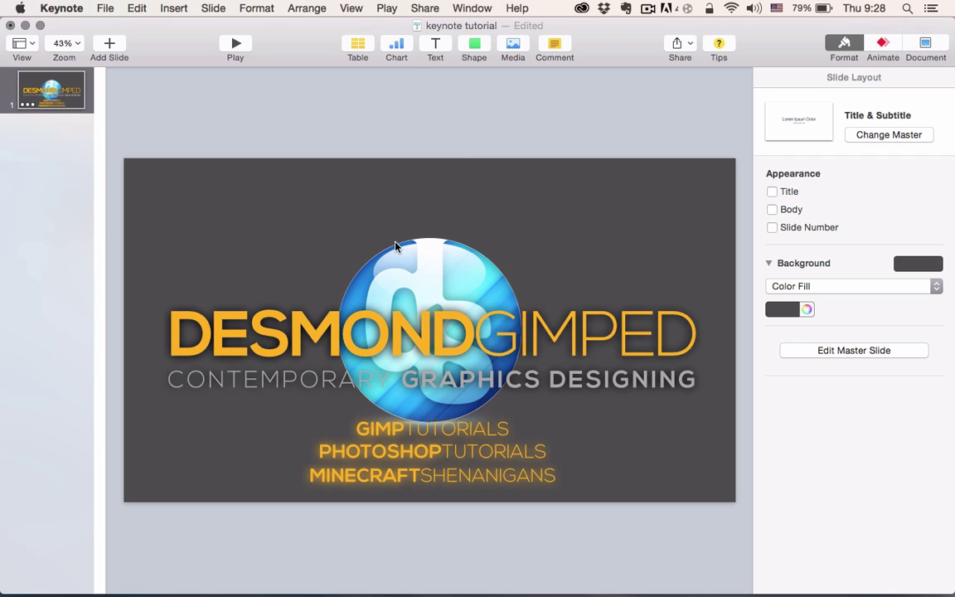
Step: Apply a Move Out build-out effect to the globe logo
{"action": "left_click", "coordinate": [436, 251]}
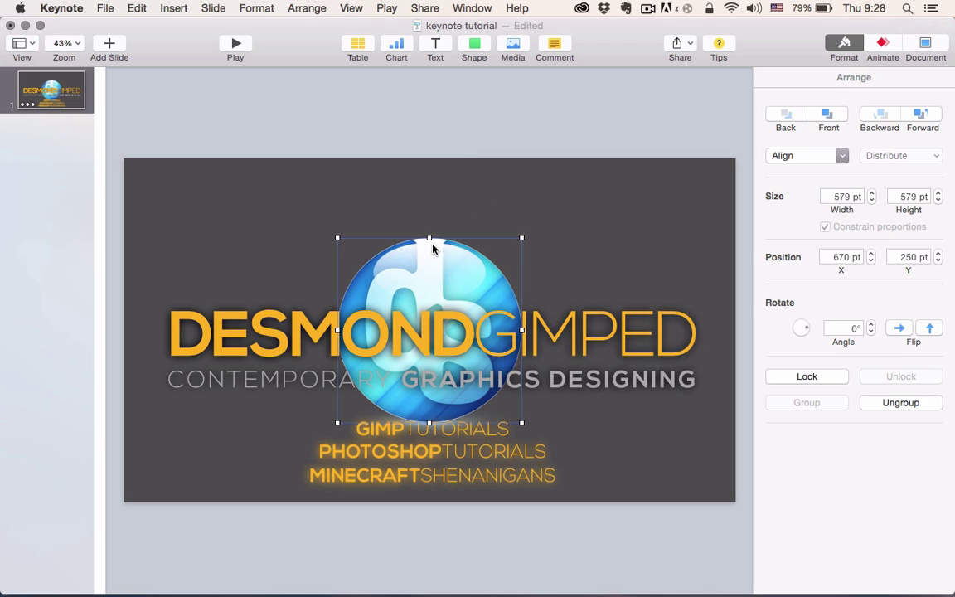
{"action": "left_click", "coordinate": [884, 48]}
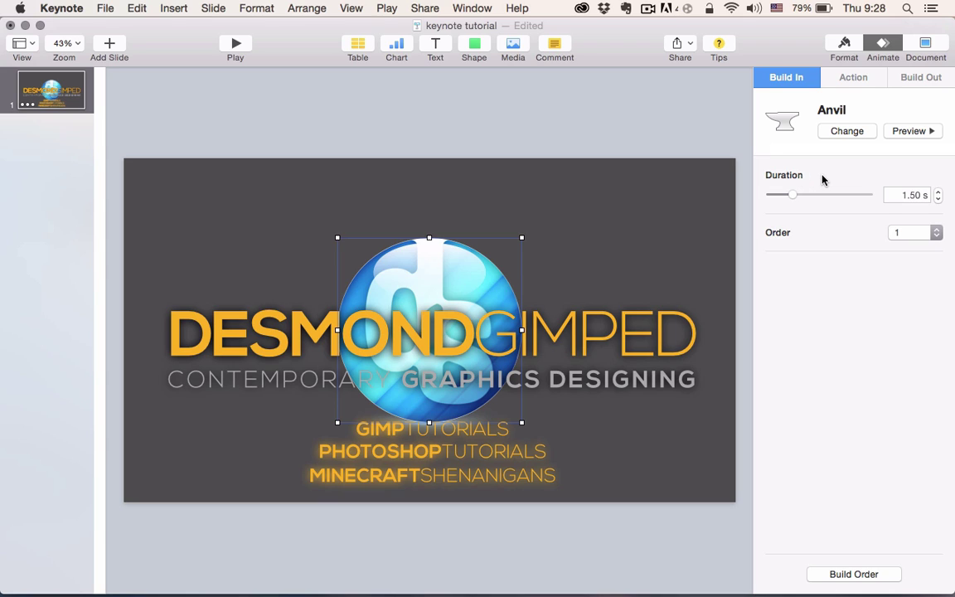
{"action": "left_click", "coordinate": [916, 79]}
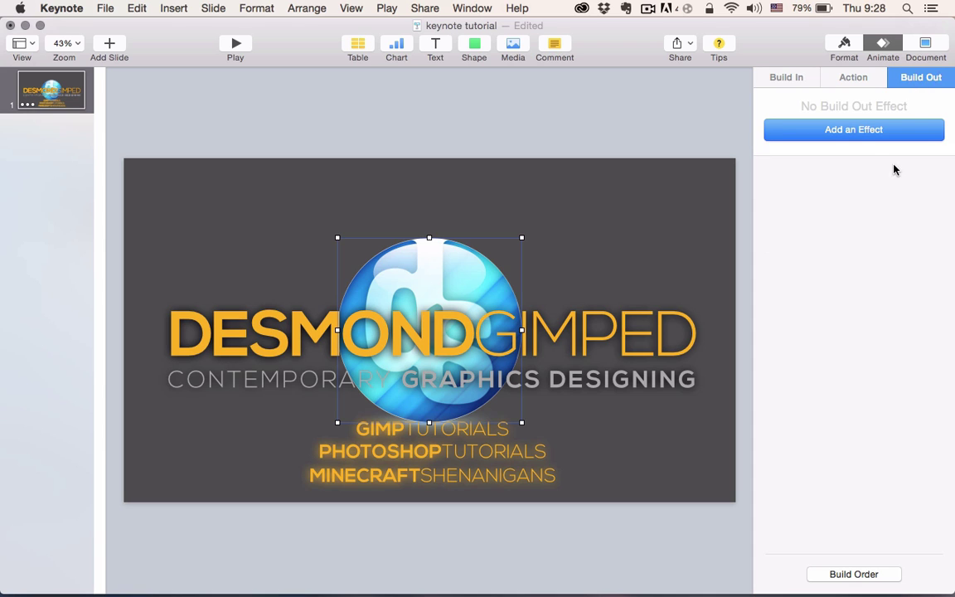
{"action": "left_click", "coordinate": [853, 133]}
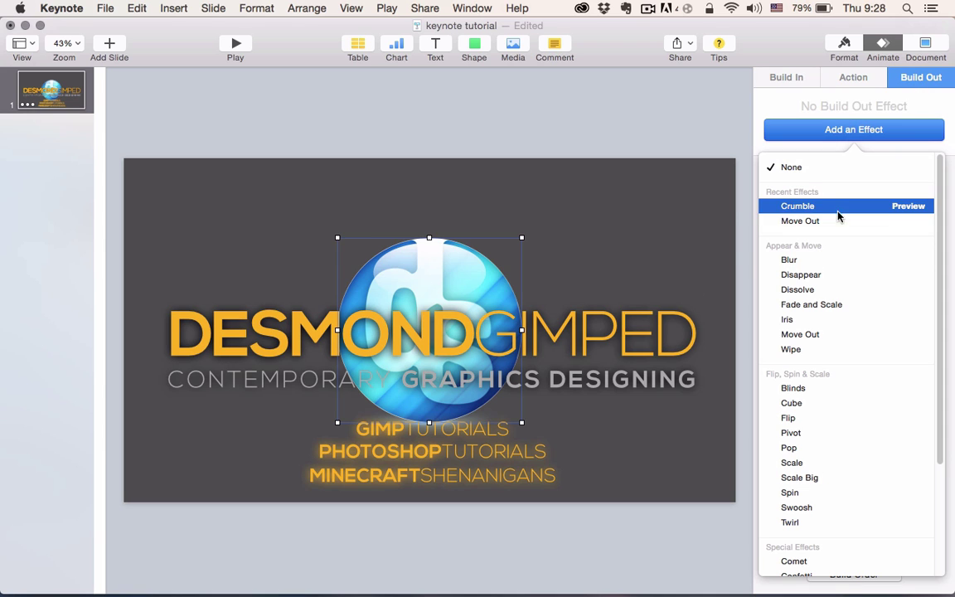
{"action": "scroll", "coordinate": [841, 340], "scroll_direction": "down", "scroll_amount": 5}
{"action": "scroll", "coordinate": [838, 398], "scroll_direction": "up", "scroll_amount": 2}
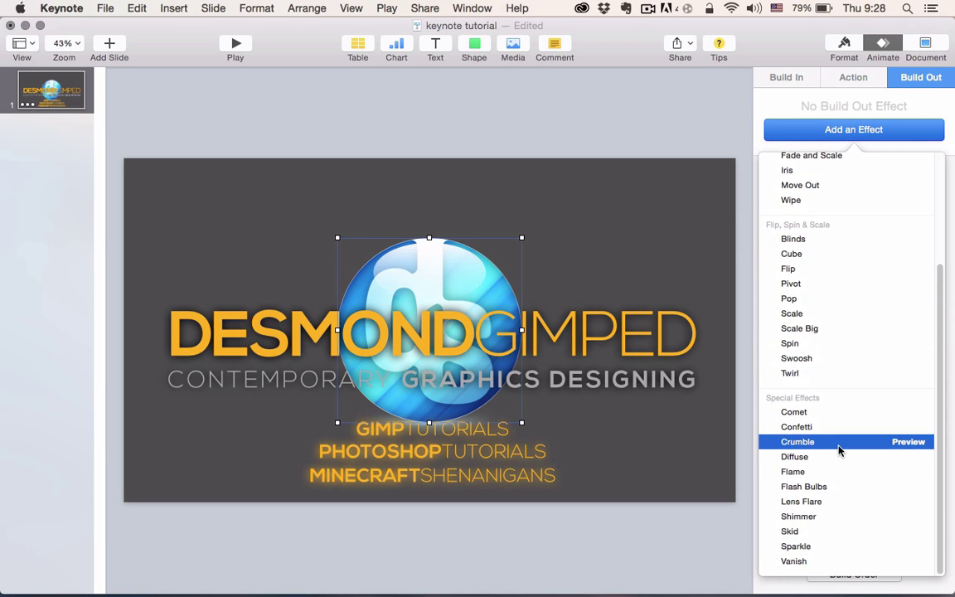
{"action": "scroll", "coordinate": [838, 286], "scroll_direction": "up", "scroll_amount": 4}
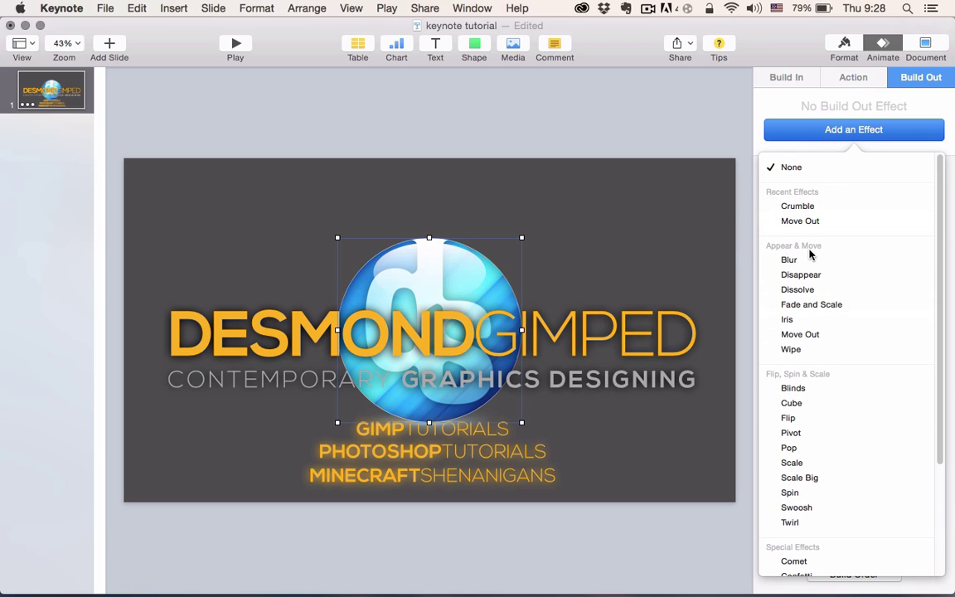
{"action": "left_click", "coordinate": [825, 334]}
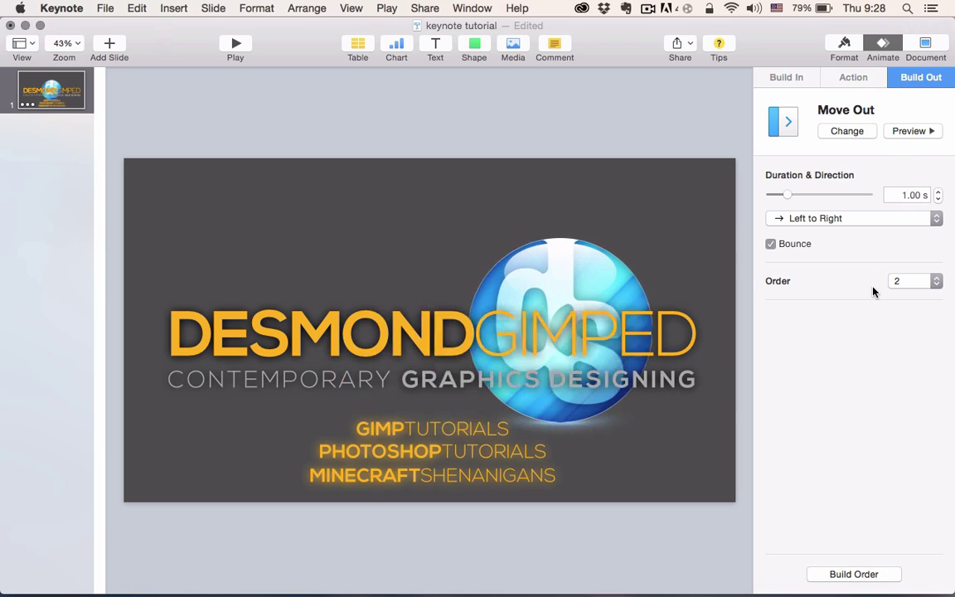
Step: Set the logo's Move Out direction to Bottom to Top and shorten it to 0.50 s
{"action": "left_click", "coordinate": [807, 220]}
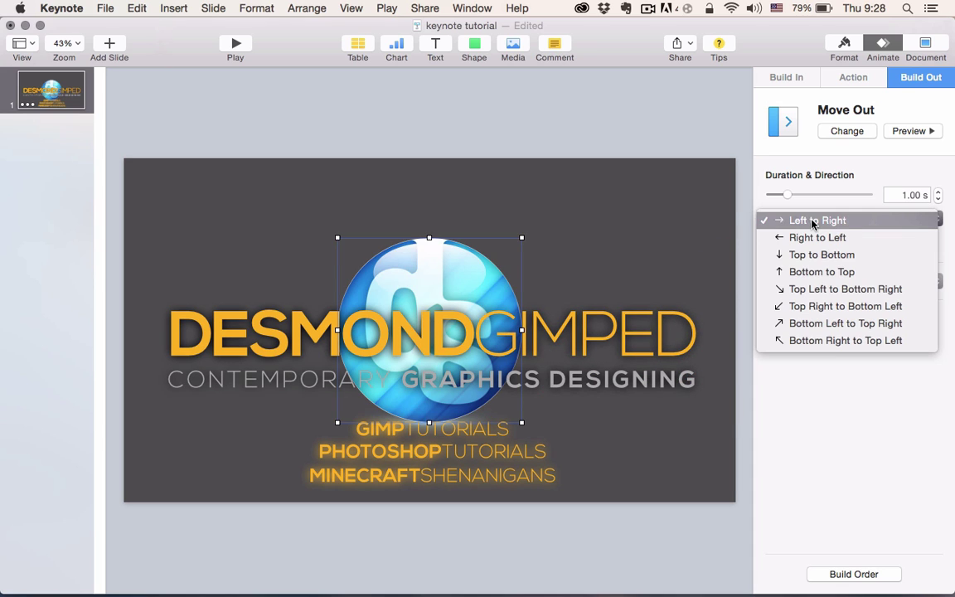
{"action": "left_click", "coordinate": [807, 272]}
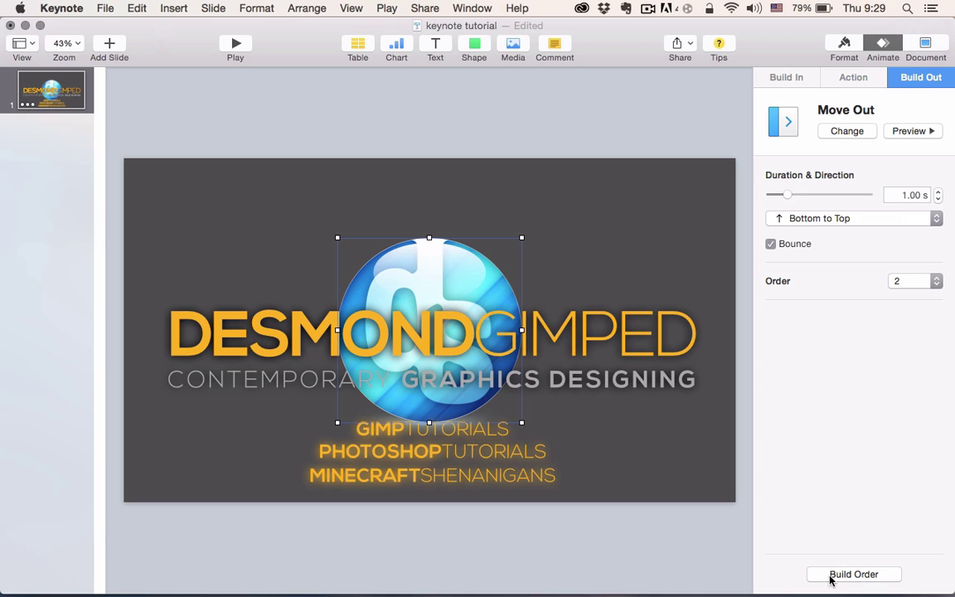
{"action": "left_click", "coordinate": [903, 131]}
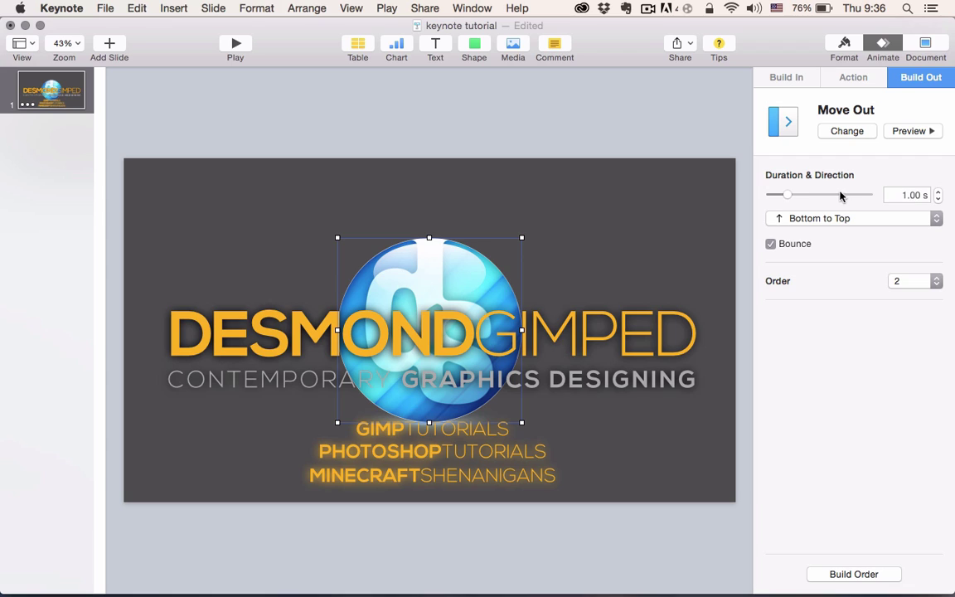
{"action": "left_click_drag", "start_coordinate": [784, 196], "coordinate": [778, 198]}
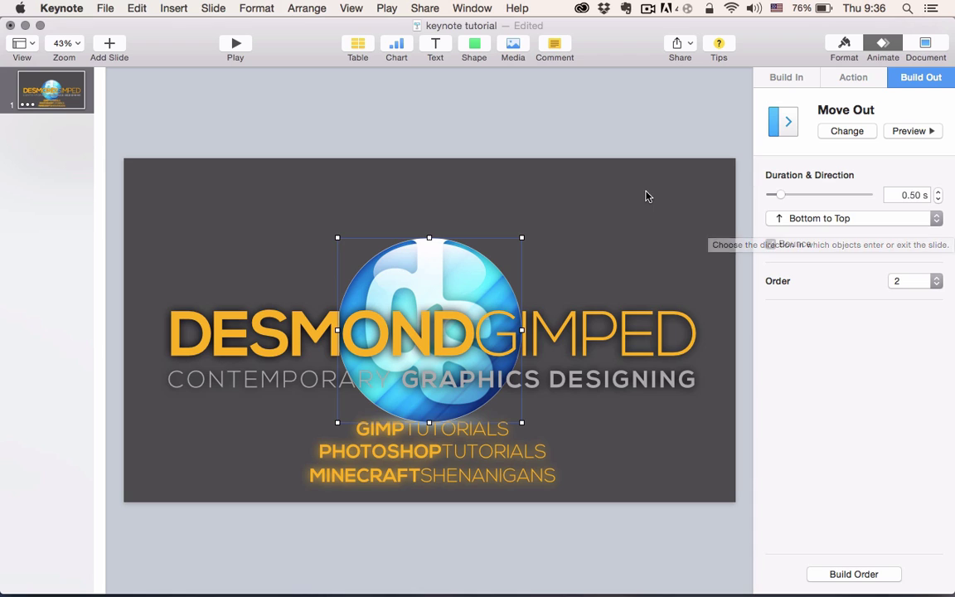
Step: Give the DESMONDGIMPED title a Move In build-in, Bottom to Top, lasting 0.50 s
{"action": "left_click", "coordinate": [554, 321]}
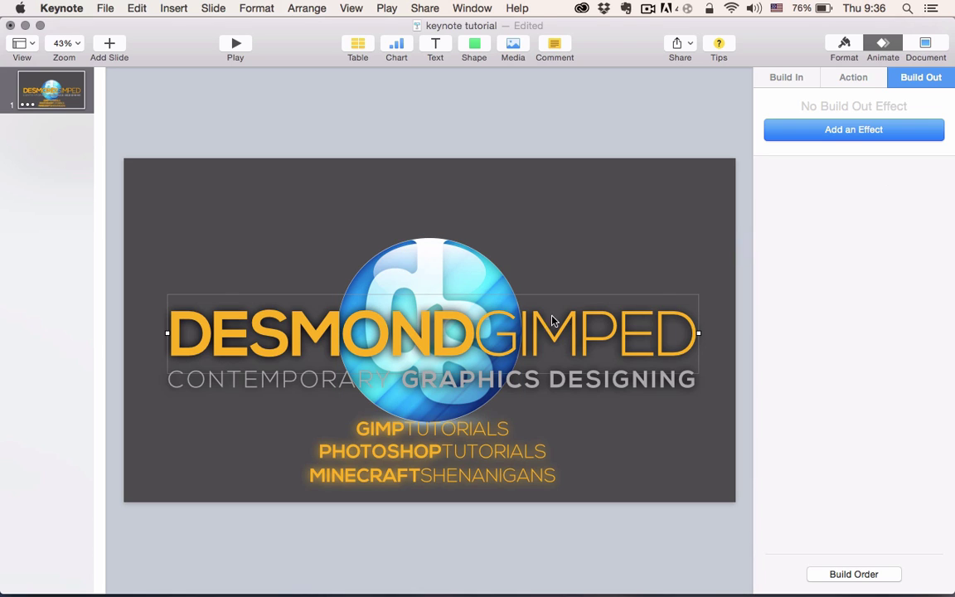
{"action": "left_click", "coordinate": [785, 83]}
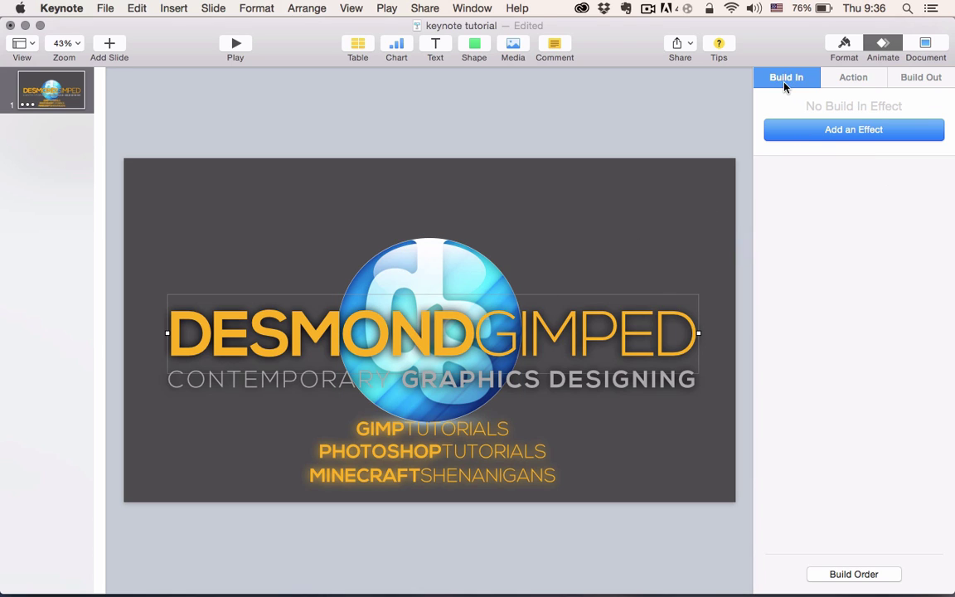
{"action": "left_click", "coordinate": [821, 133]}
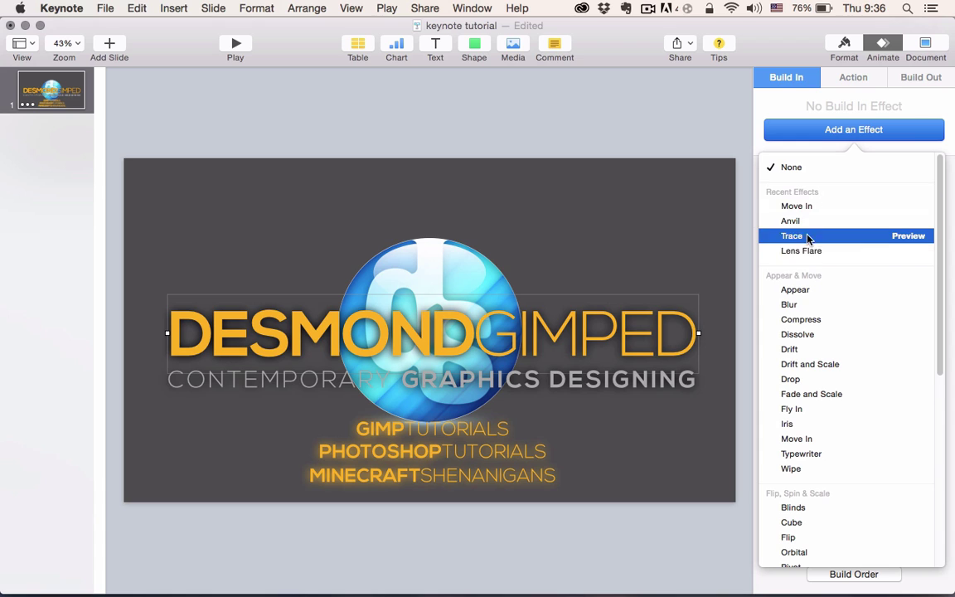
{"action": "scroll", "coordinate": [795, 274], "scroll_direction": "down", "scroll_amount": 3}
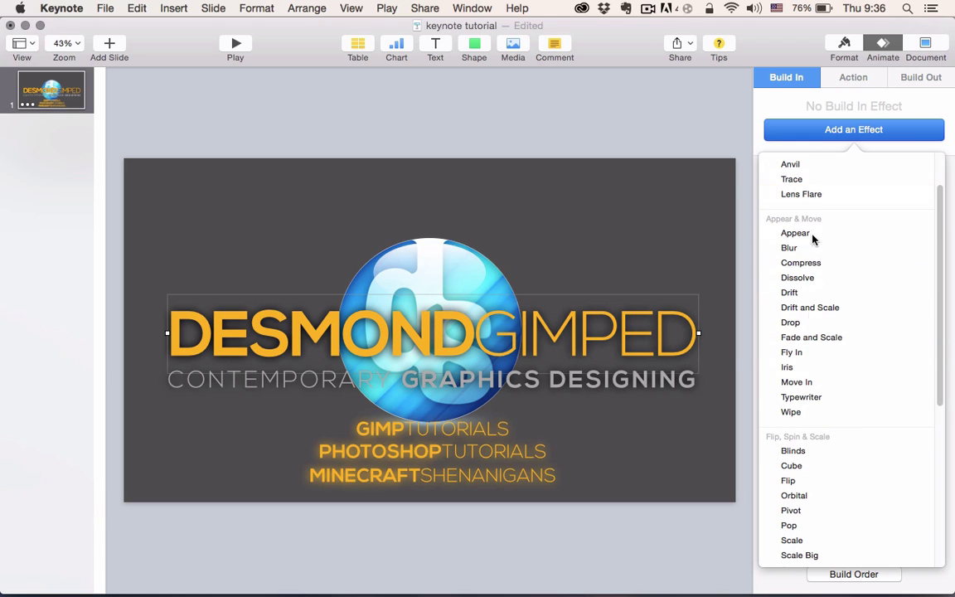
{"action": "left_click", "coordinate": [908, 382]}
{"action": "left_click", "coordinate": [800, 384]}
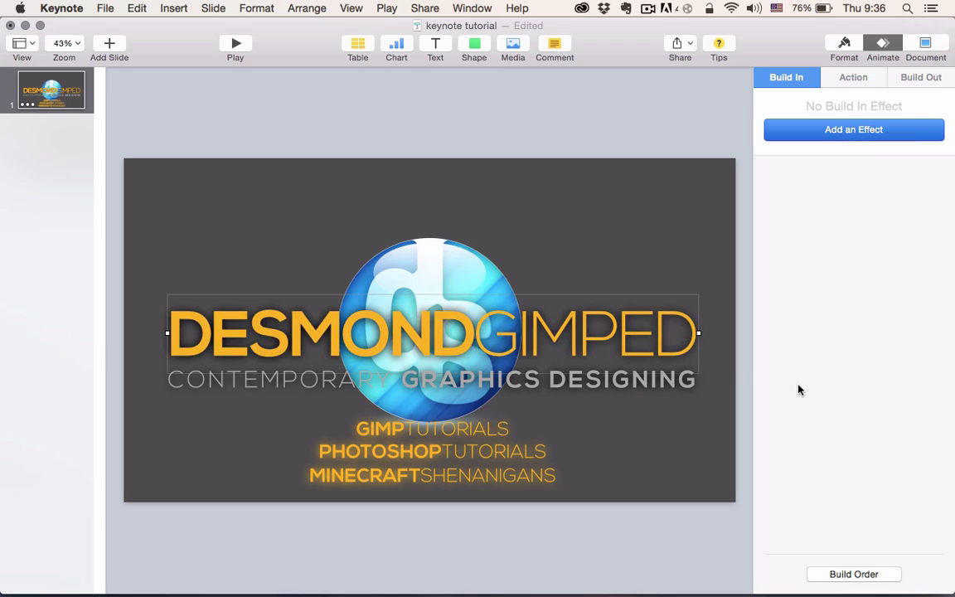
{"action": "left_click", "coordinate": [833, 219]}
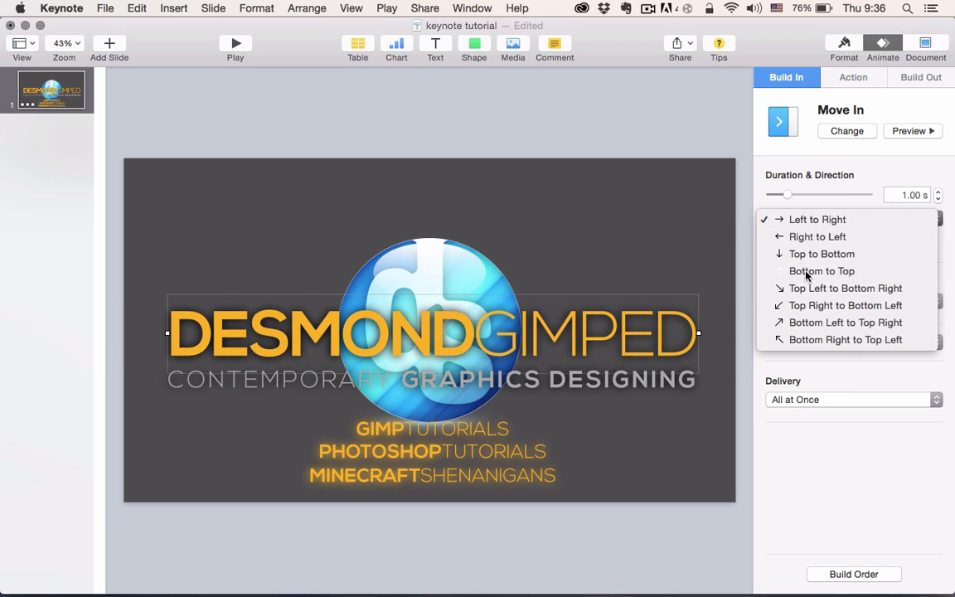
{"action": "left_click", "coordinate": [805, 272]}
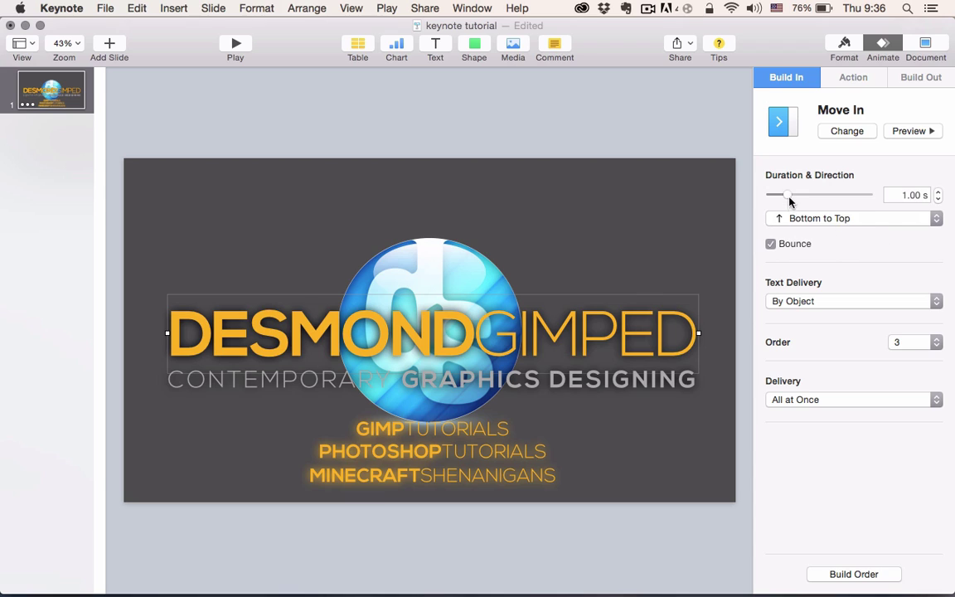
{"action": "left_click_drag", "start_coordinate": [788, 197], "coordinate": [782, 197]}
Step: In Build Order, start the title build With Build 2 after a 0.3 s delay, and preview
{"action": "left_click", "coordinate": [841, 574]}
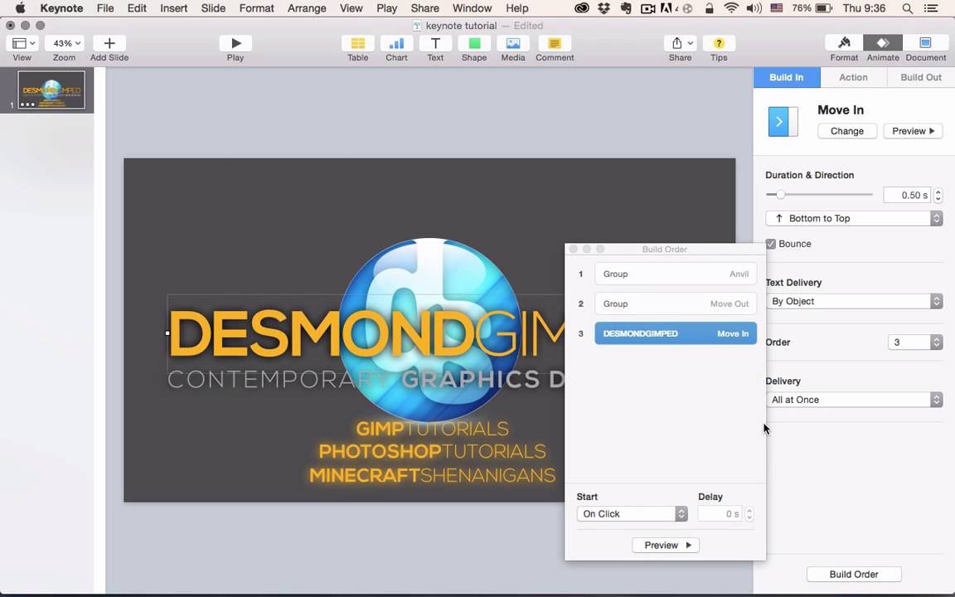
{"action": "left_click", "coordinate": [591, 510]}
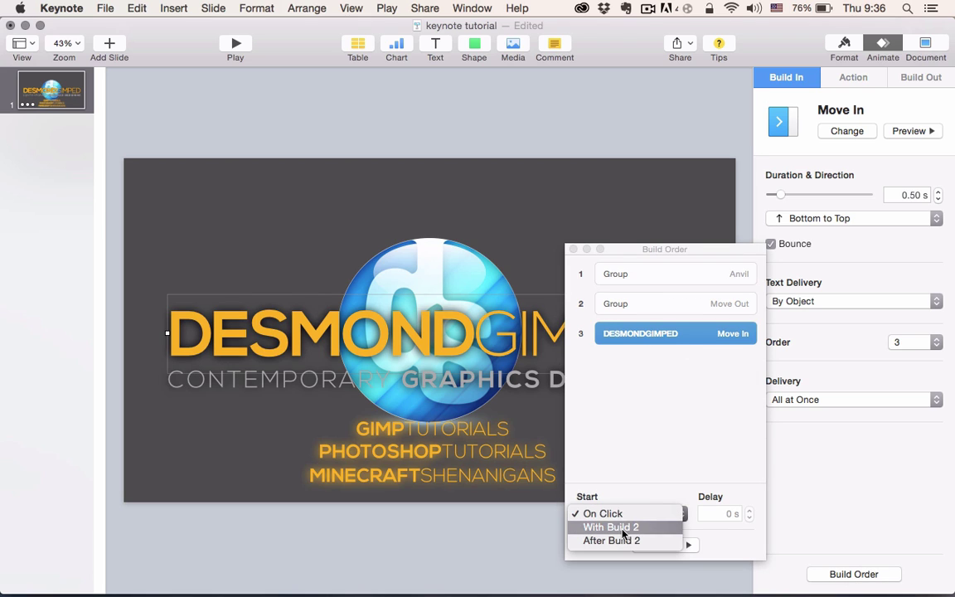
{"action": "left_click", "coordinate": [611, 527]}
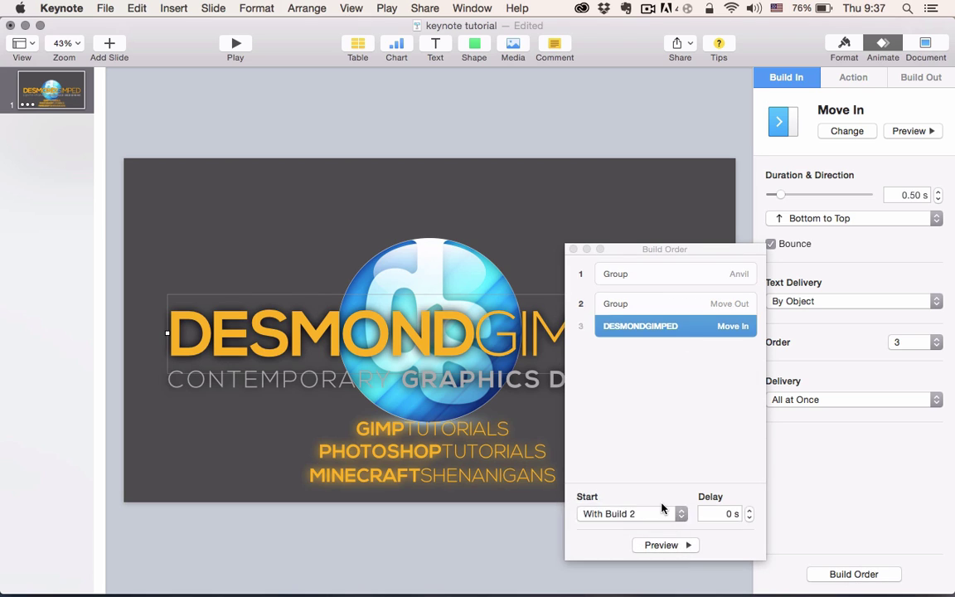
{"action": "left_click", "coordinate": [719, 513]}
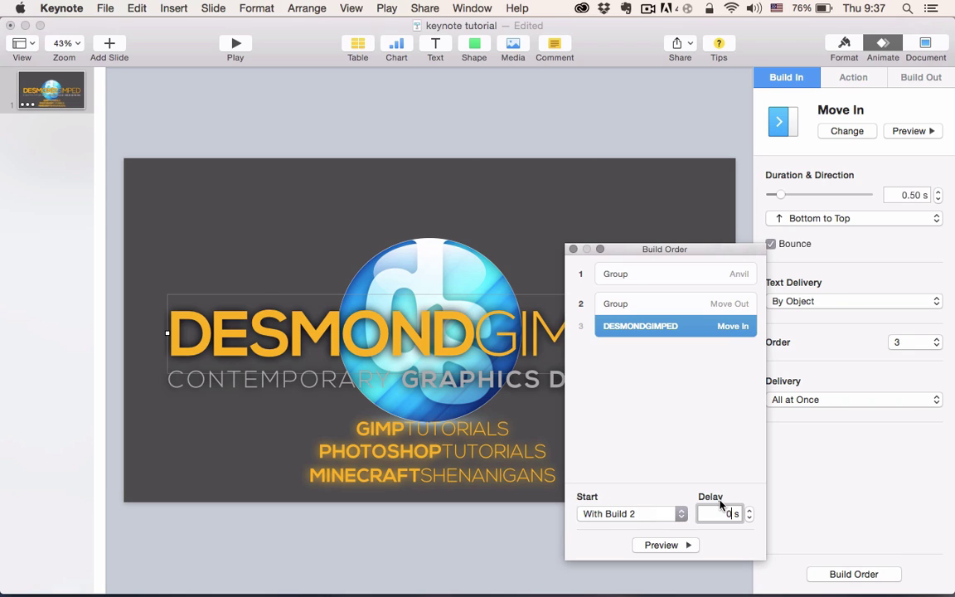
{"action": "type", "text": ".3"}
{"action": "left_click", "coordinate": [660, 548]}
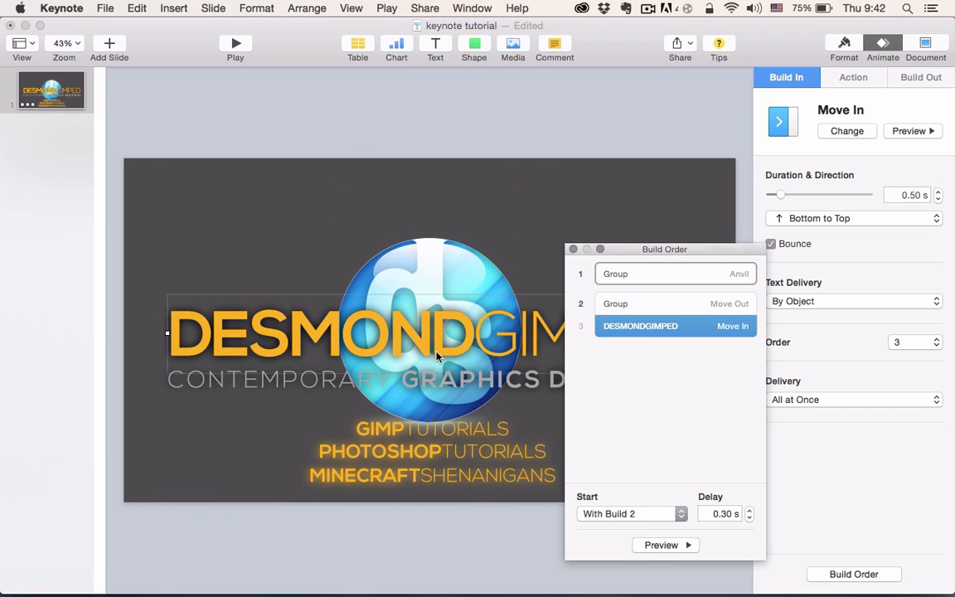
Step: Apply a clockwise Twist and Scale build-in to the tagline, lengthened to 2.25 s
{"action": "left_click", "coordinate": [573, 248]}
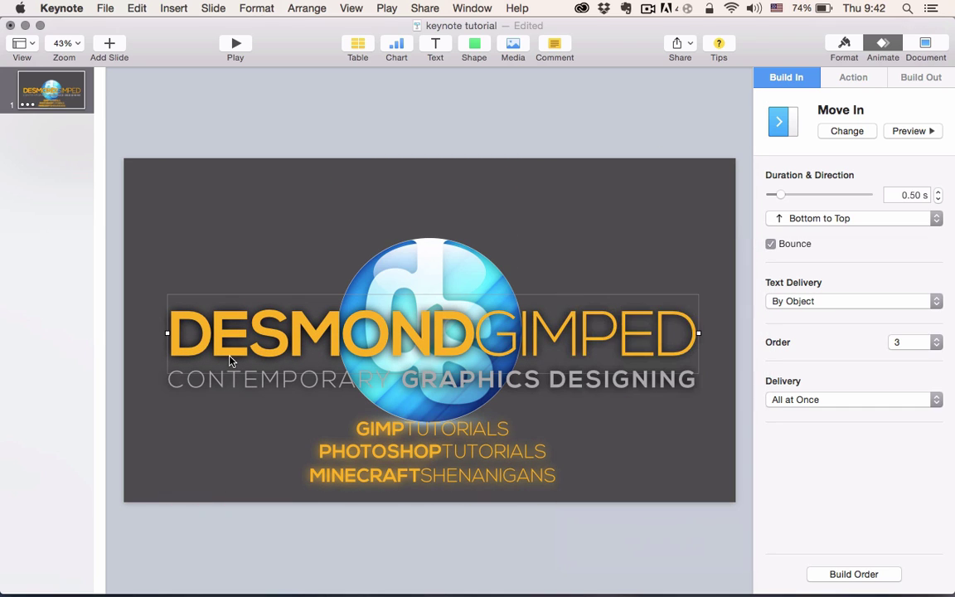
{"action": "left_click", "coordinate": [196, 389]}
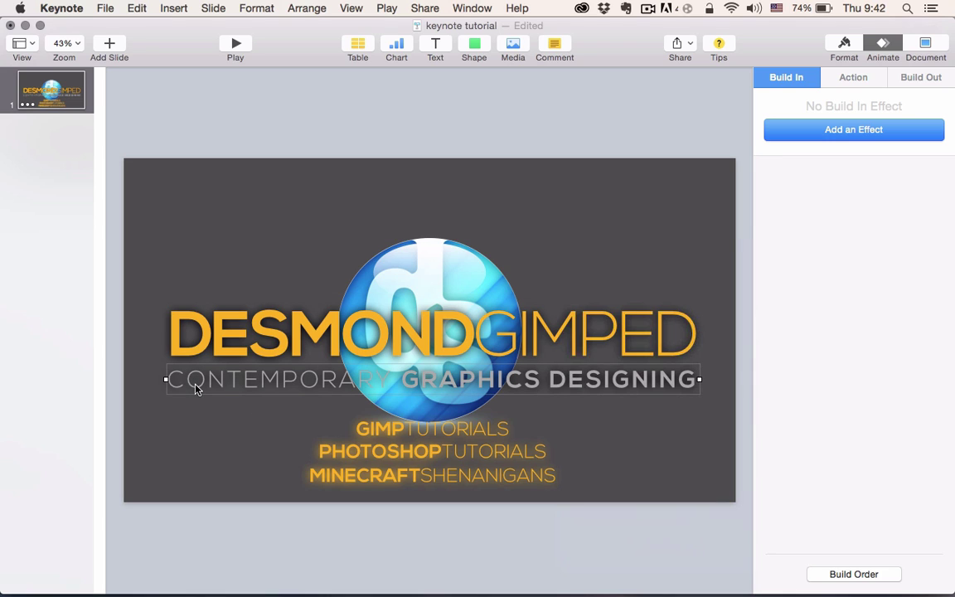
{"action": "left_click", "coordinate": [835, 134]}
{"action": "left_click", "coordinate": [796, 91]}
{"action": "left_click", "coordinate": [810, 133]}
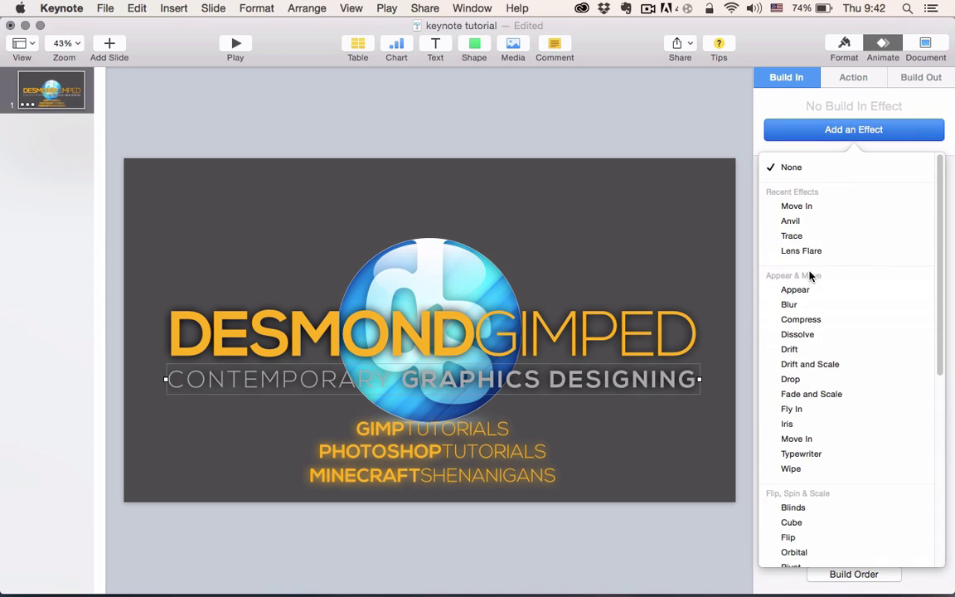
{"action": "scroll", "coordinate": [783, 497], "scroll_direction": "down", "scroll_amount": 10}
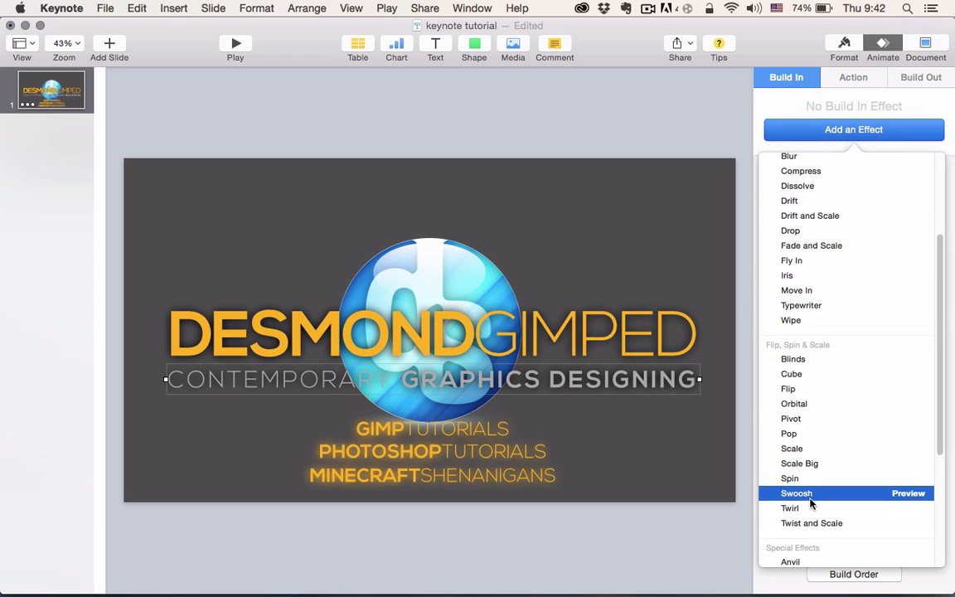
{"action": "scroll", "coordinate": [832, 322], "scroll_direction": "up", "scroll_amount": 1}
{"action": "left_click", "coordinate": [833, 322]}
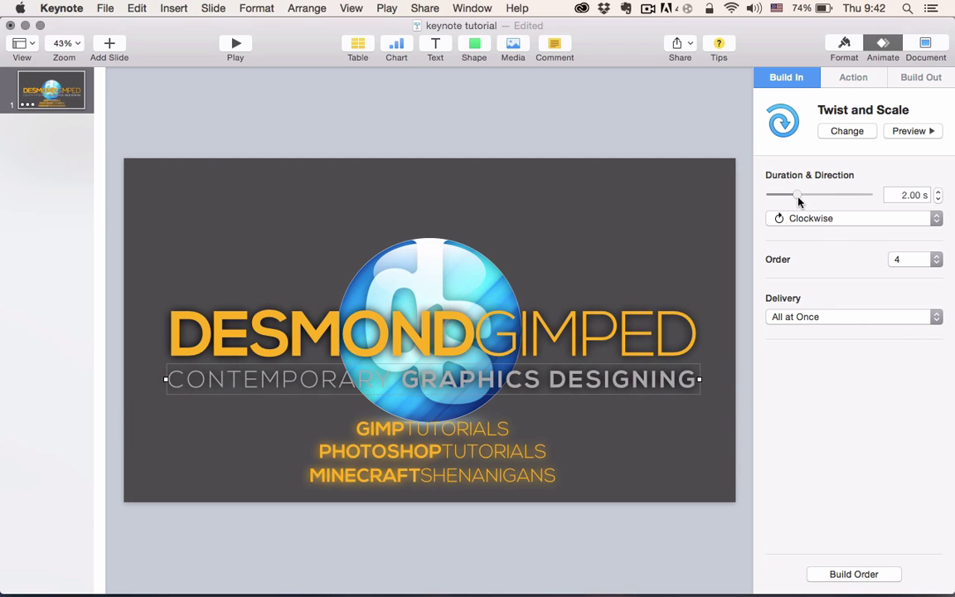
{"action": "left_click_drag", "start_coordinate": [798, 199], "coordinate": [800, 199]}
{"action": "left_click", "coordinate": [404, 437]}
Step: Apply a Lens Flare build-in to the GIMP TUTORIALS line
{"action": "left_click", "coordinate": [396, 437]}
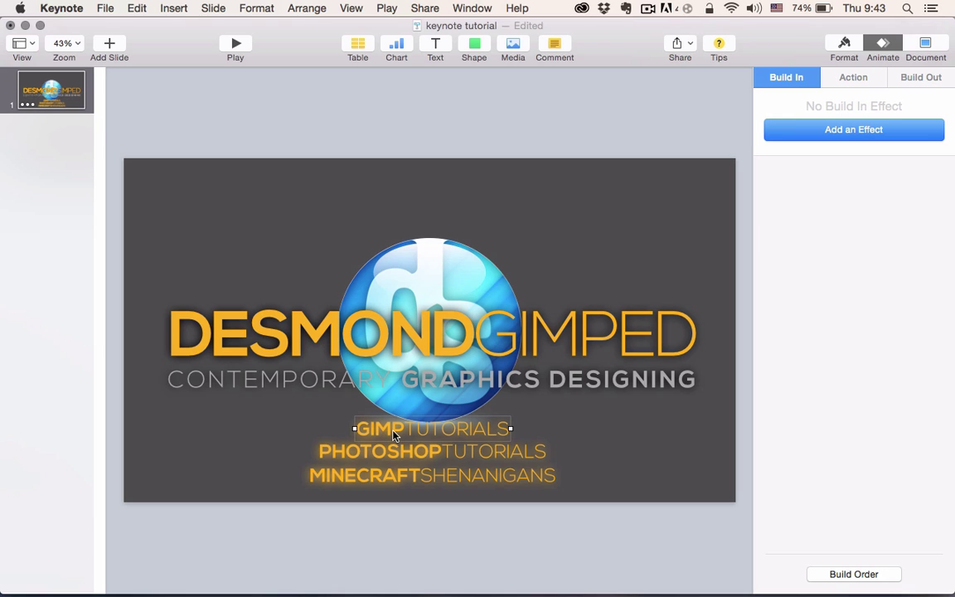
{"action": "left_click", "coordinate": [803, 135]}
{"action": "scroll", "coordinate": [789, 419], "scroll_direction": "down", "scroll_amount": 3}
{"action": "scroll", "coordinate": [789, 419], "scroll_direction": "down", "scroll_amount": 6}
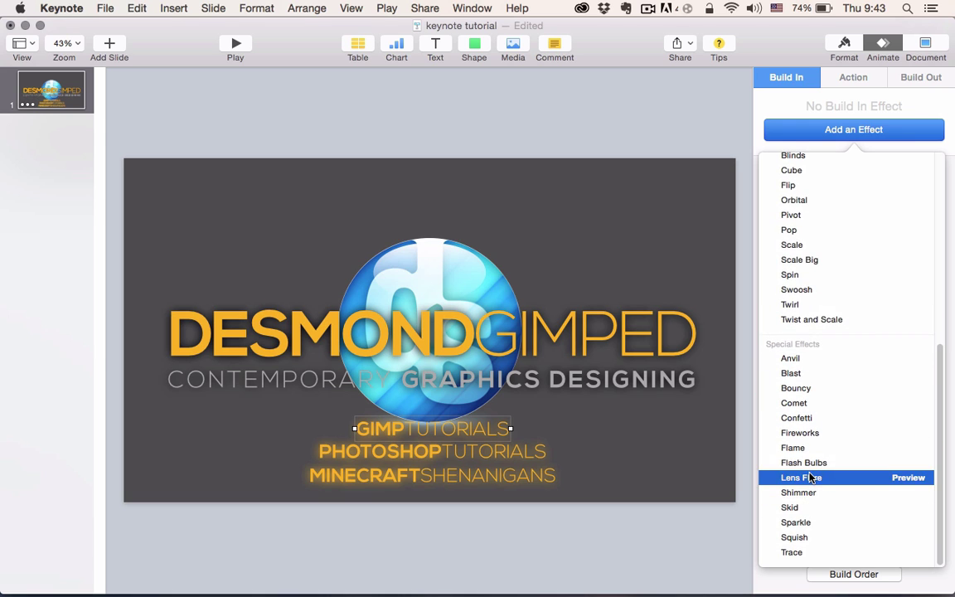
{"action": "left_click", "coordinate": [810, 476]}
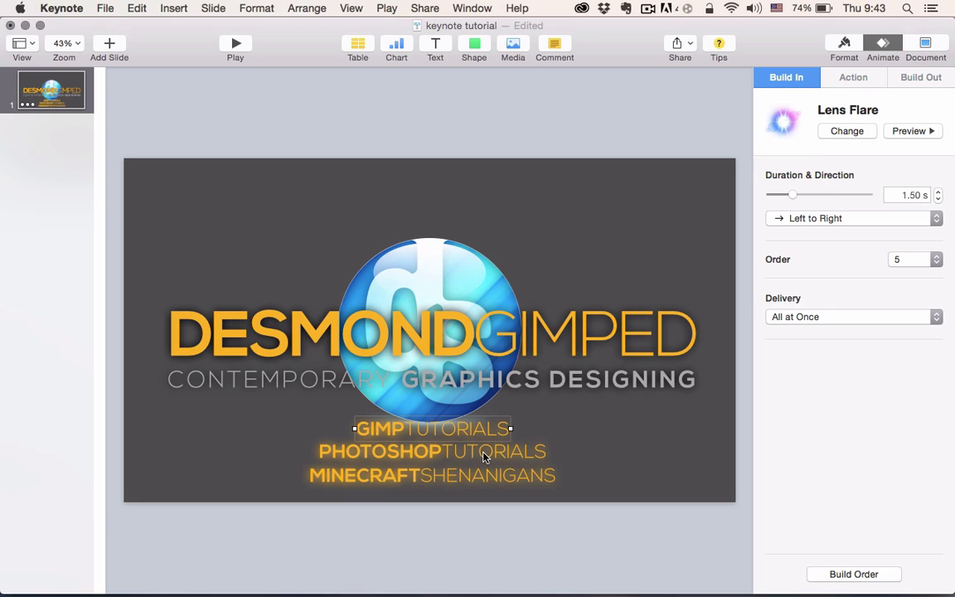
Step: Give GIMP TUTORIALS a left-to-right Trace build-out of 1.00 s and preview it
{"action": "left_click", "coordinate": [912, 79]}
{"action": "left_click", "coordinate": [866, 129]}
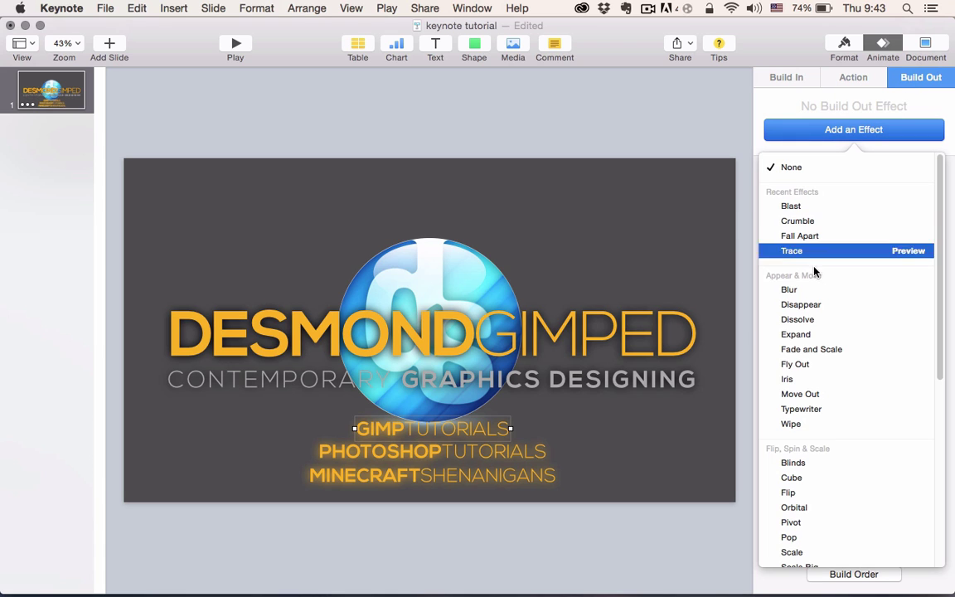
{"action": "scroll", "coordinate": [810, 311], "scroll_direction": "down", "scroll_amount": 10}
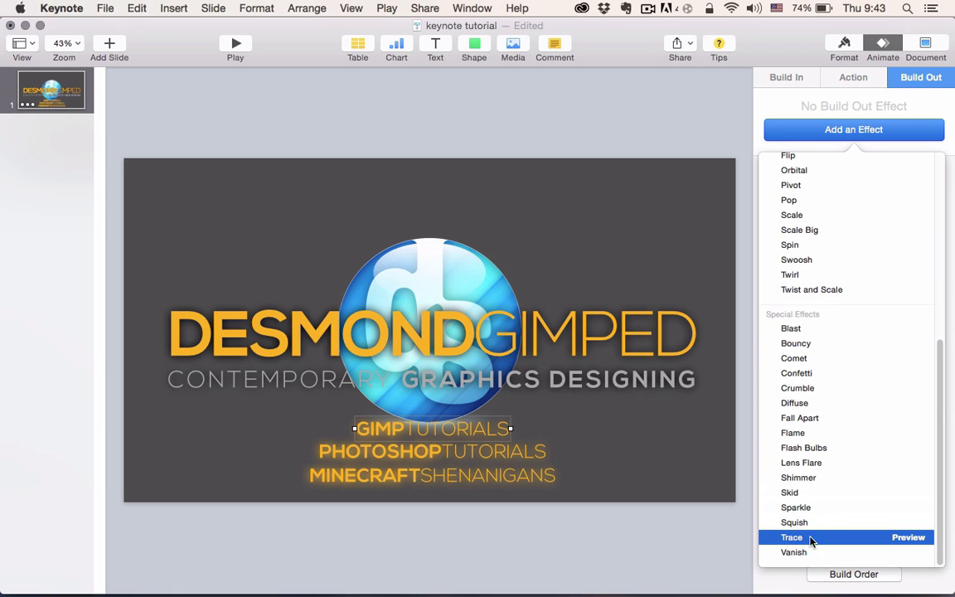
{"action": "left_click", "coordinate": [905, 538]}
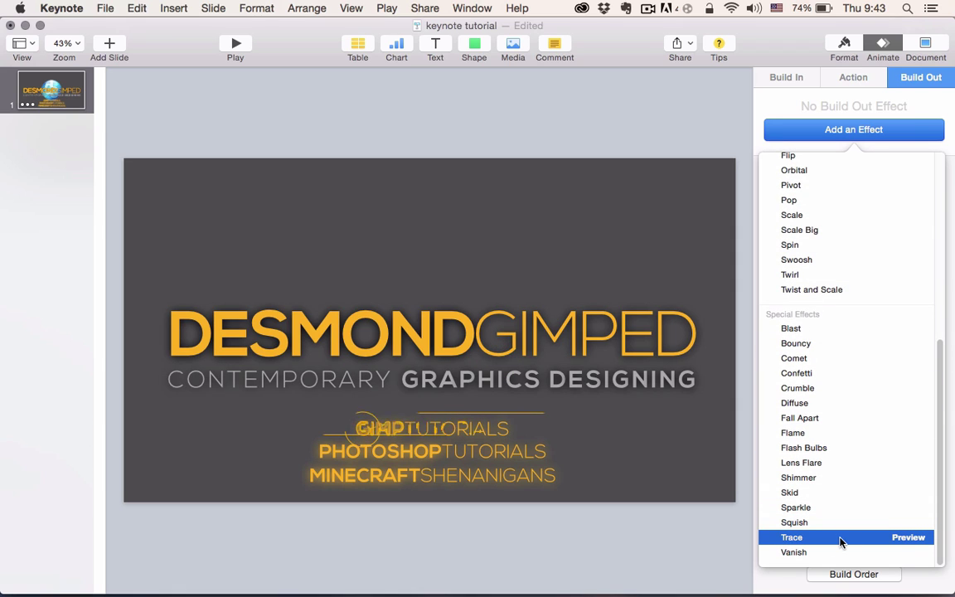
{"action": "left_click", "coordinate": [835, 539]}
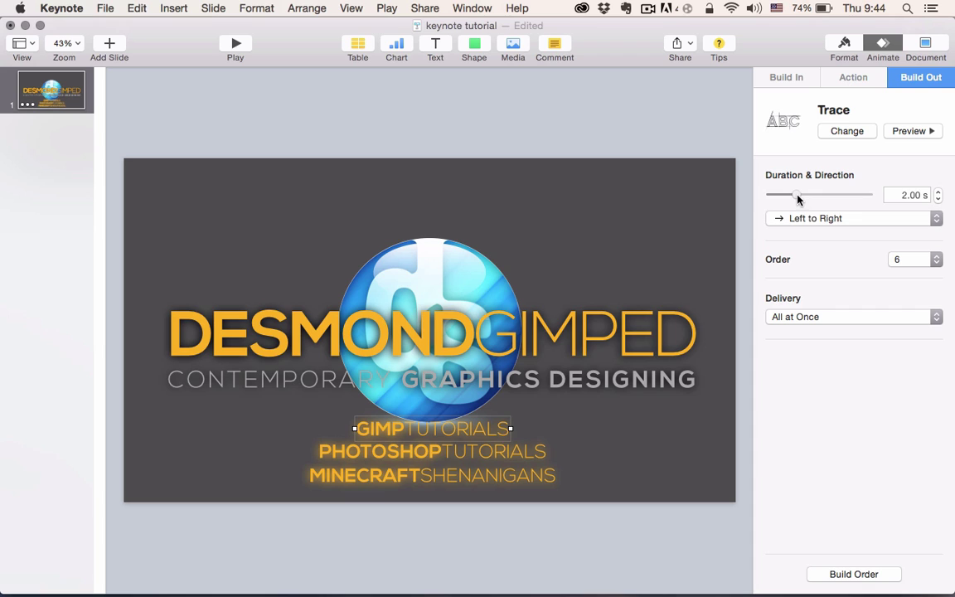
{"action": "left_click_drag", "start_coordinate": [798, 198], "coordinate": [789, 199]}
{"action": "left_click", "coordinate": [899, 130]}
Step: Apply a 1.00 s Trace build-in to the PHOTOSHOPTUTORIALS line
{"action": "left_click", "coordinate": [431, 455]}
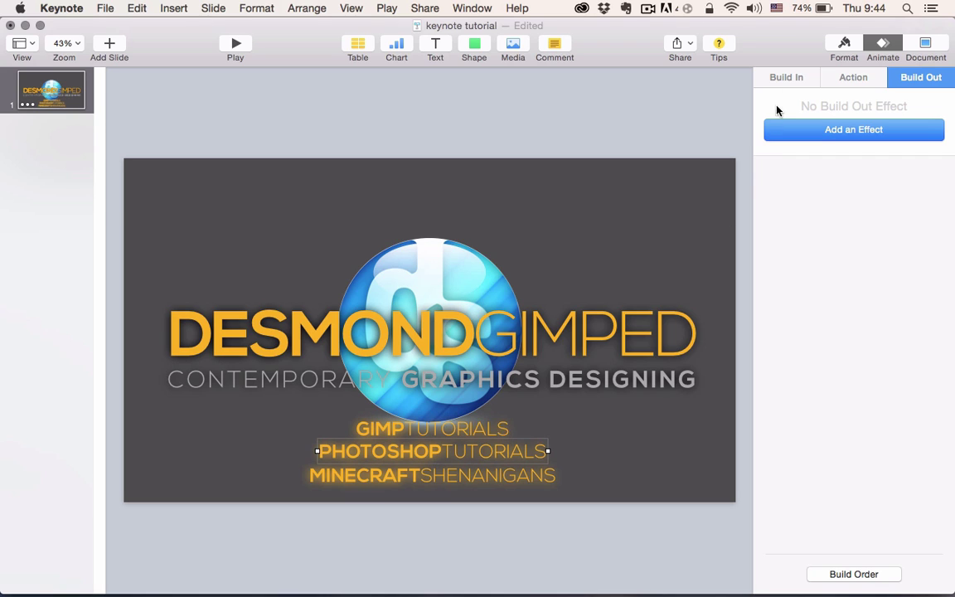
{"action": "left_click", "coordinate": [786, 80]}
{"action": "left_click", "coordinate": [816, 132]}
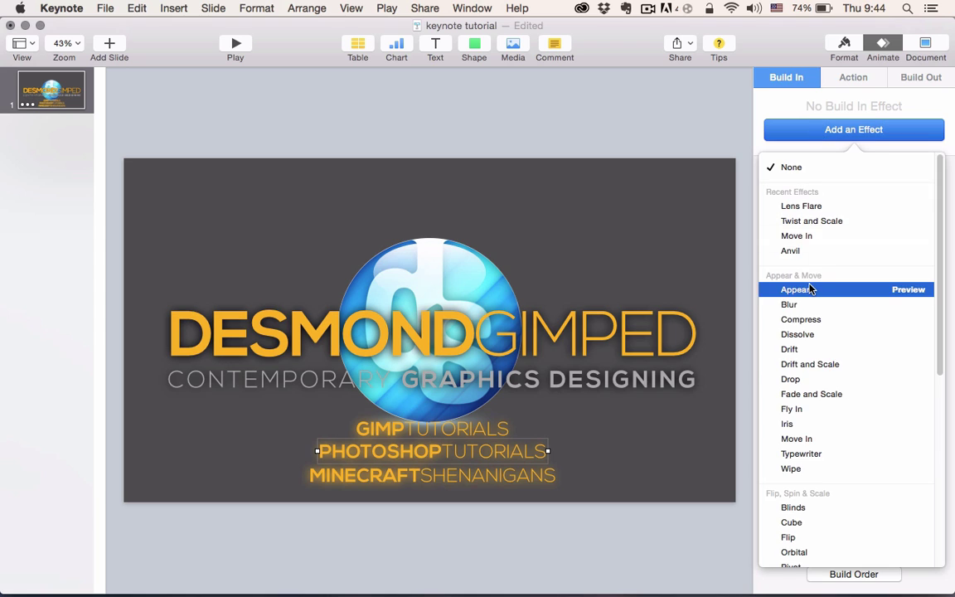
{"action": "scroll", "coordinate": [806, 278], "scroll_direction": "down", "scroll_amount": 10}
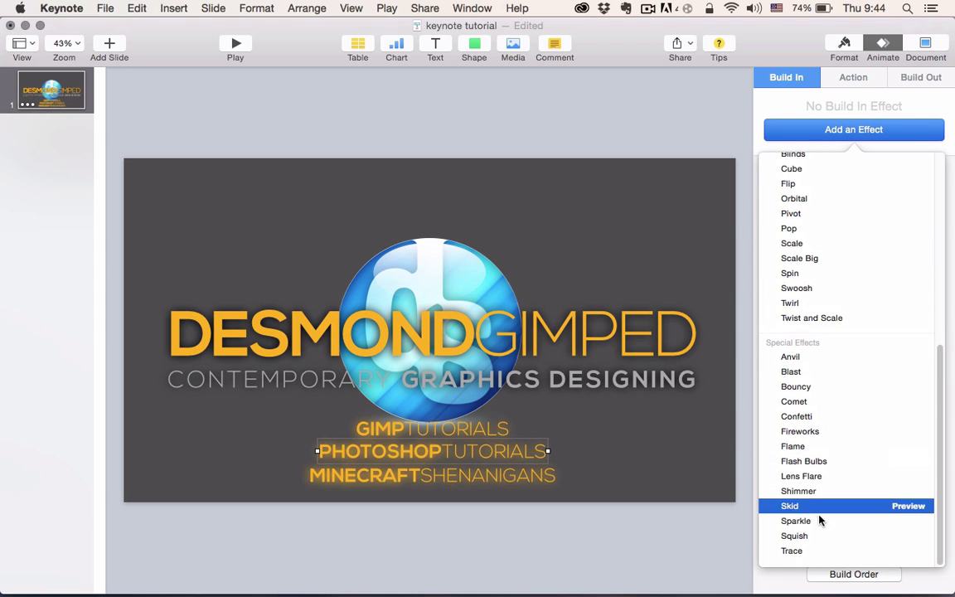
{"action": "left_click", "coordinate": [803, 552]}
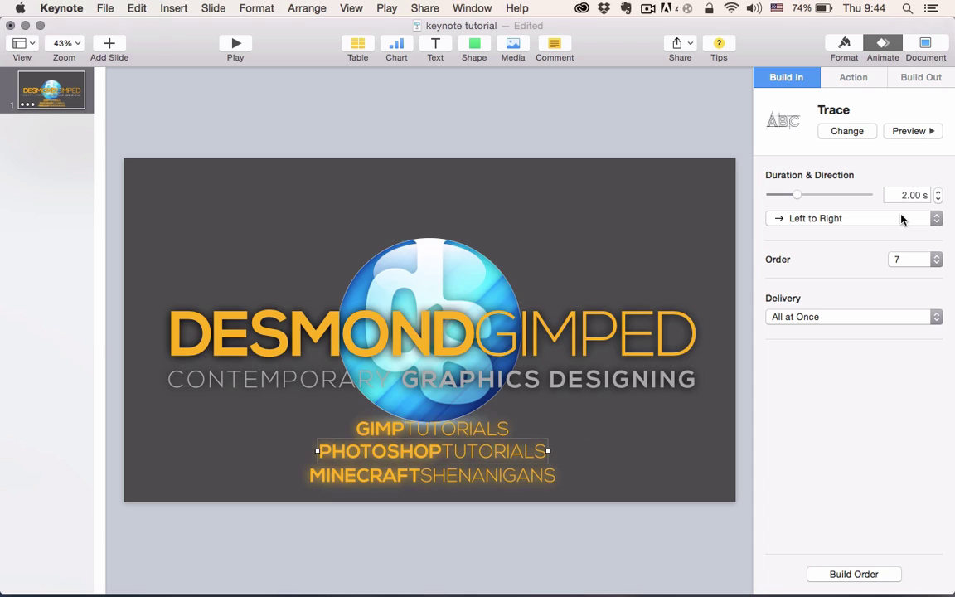
{"action": "left_click_drag", "start_coordinate": [797, 198], "coordinate": [788, 200]}
Step: In Build Order, set build 7 to start With Build 6 and preview
{"action": "left_click", "coordinate": [842, 572]}
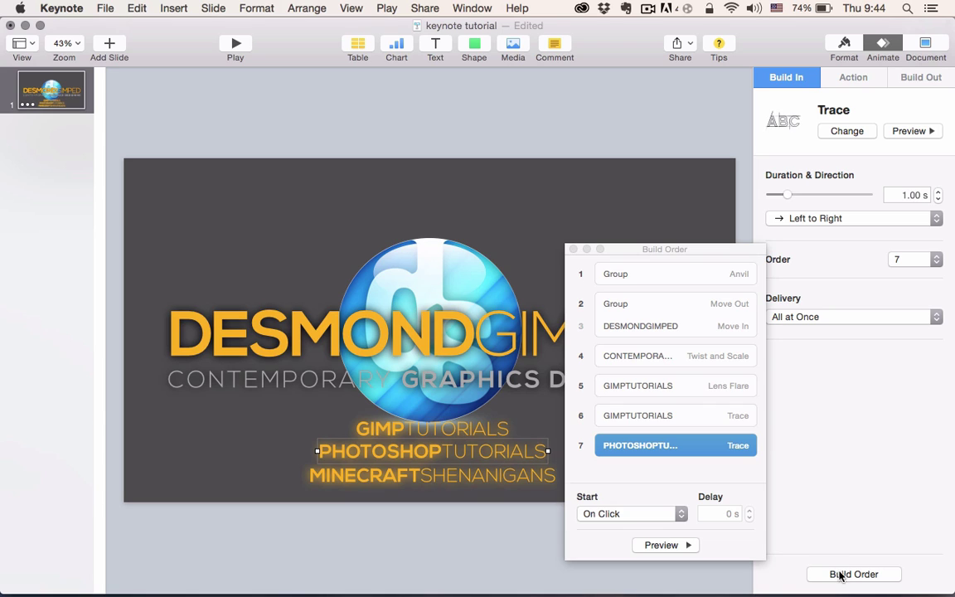
{"action": "left_click", "coordinate": [635, 515]}
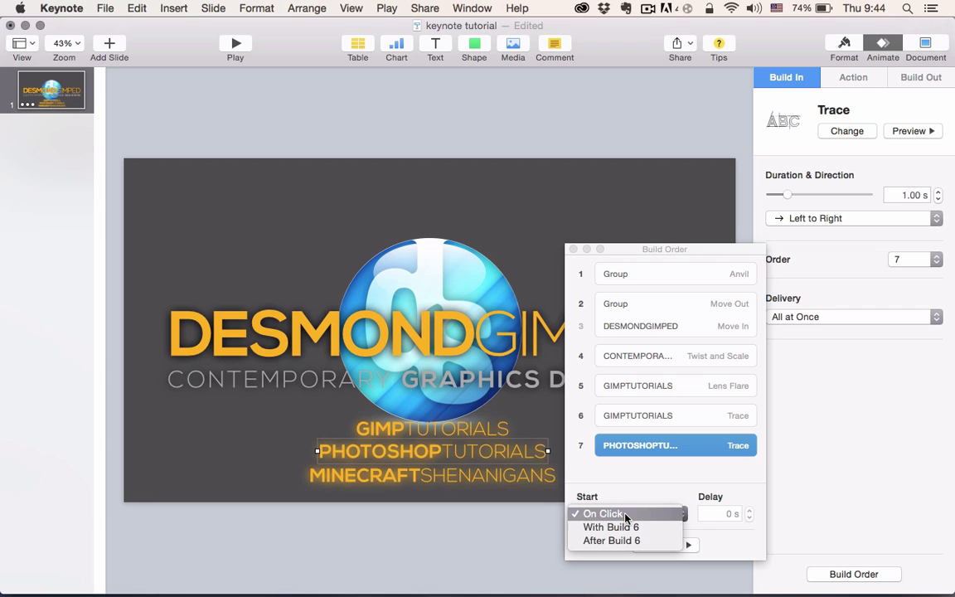
{"action": "left_click", "coordinate": [626, 528]}
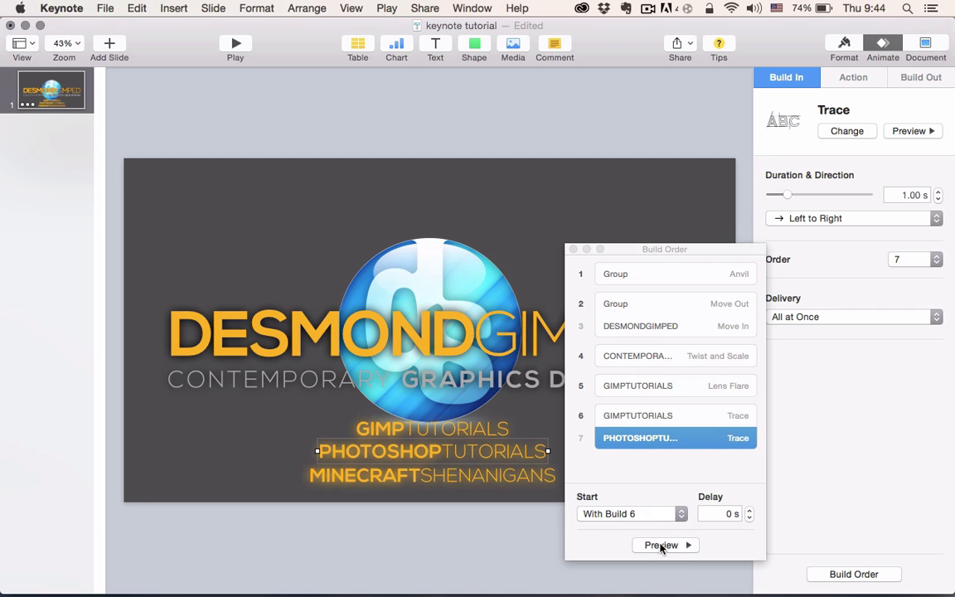
{"action": "left_click", "coordinate": [661, 544]}
{"action": "left_click", "coordinate": [573, 249]}
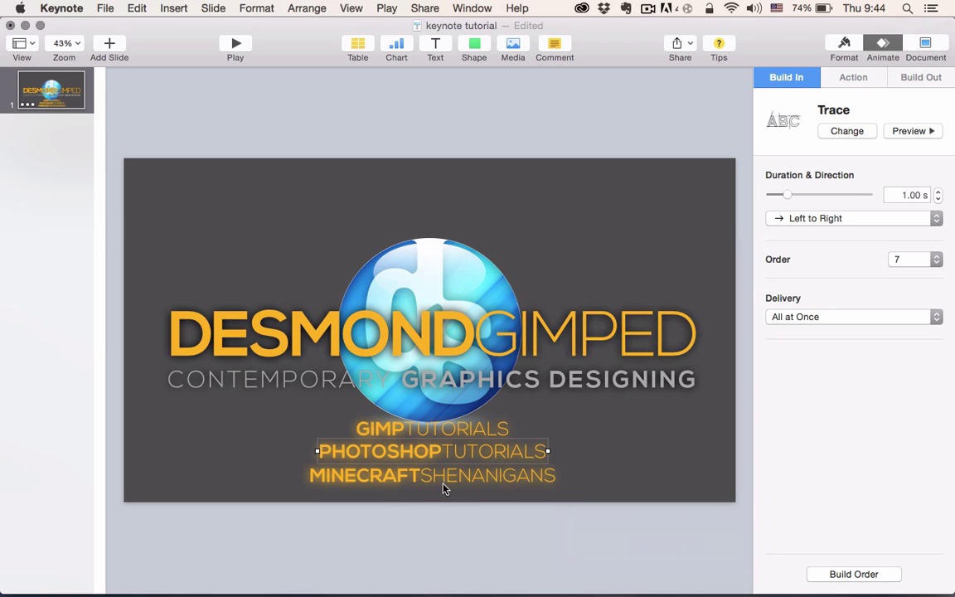
Step: Give PHOTOSHOPTUTORIALS a 1.00 s Trace build-out
{"action": "left_click", "coordinate": [921, 77]}
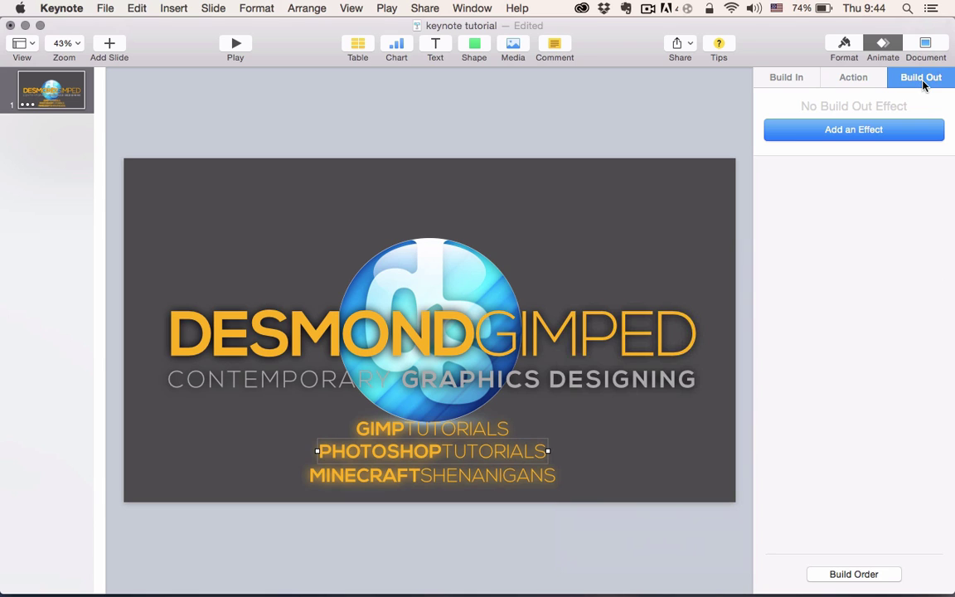
{"action": "left_click", "coordinate": [887, 136]}
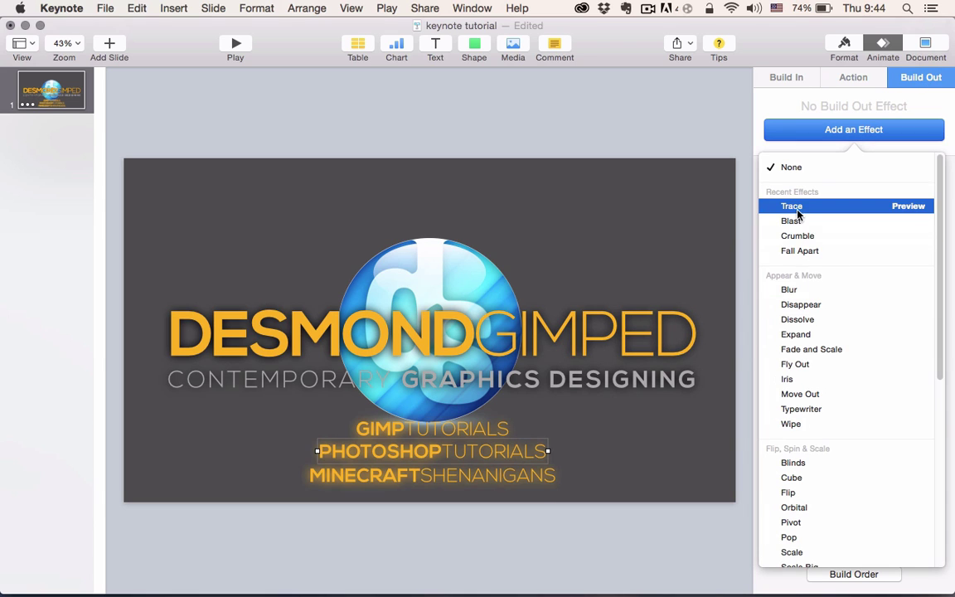
{"action": "left_click", "coordinate": [717, 187]}
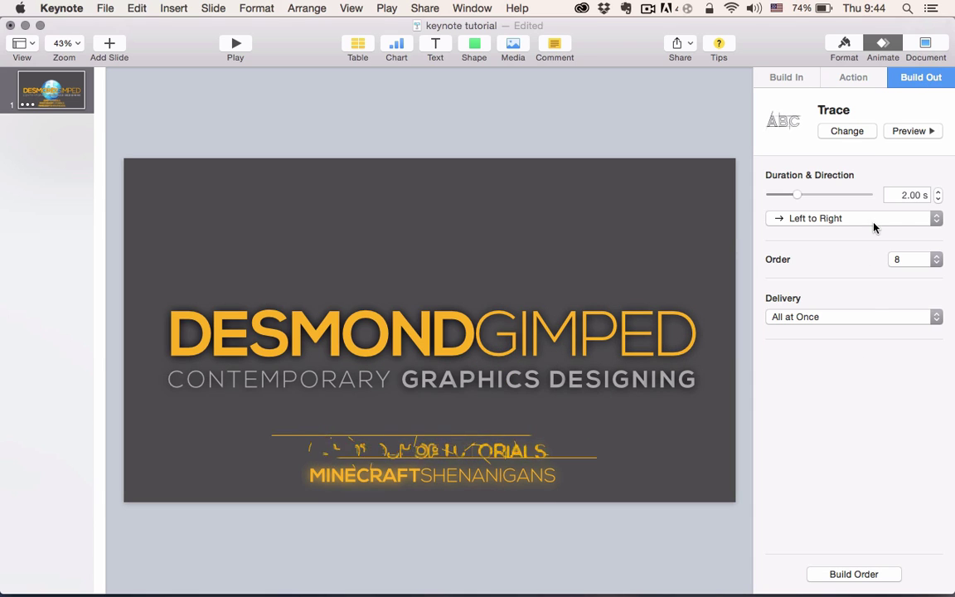
{"action": "left_click_drag", "start_coordinate": [796, 196], "coordinate": [789, 198]}
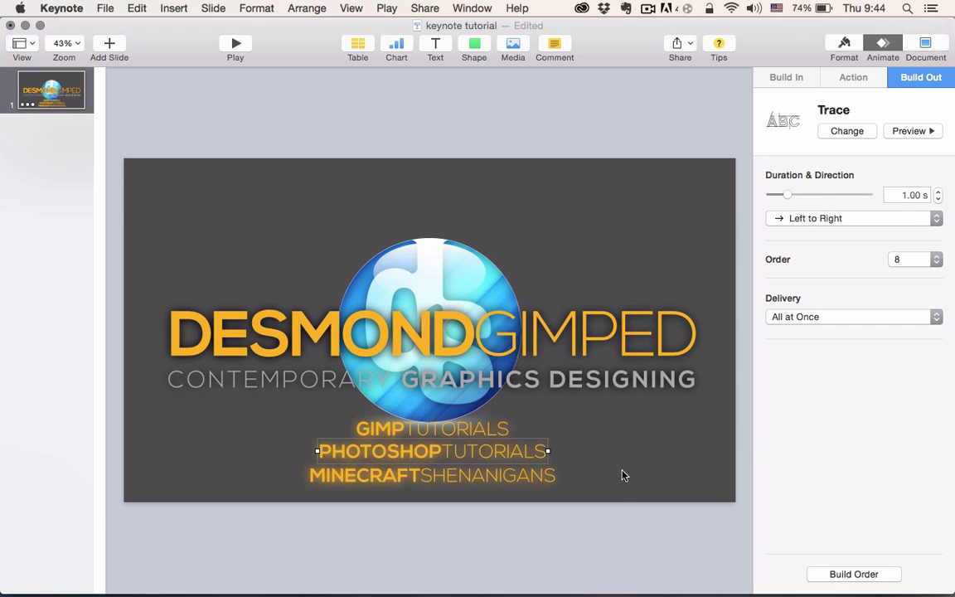
Step: Apply a 1.00 s Trace build-in to the MINECRAFTSHENANIGANS line
{"action": "left_click", "coordinate": [535, 477]}
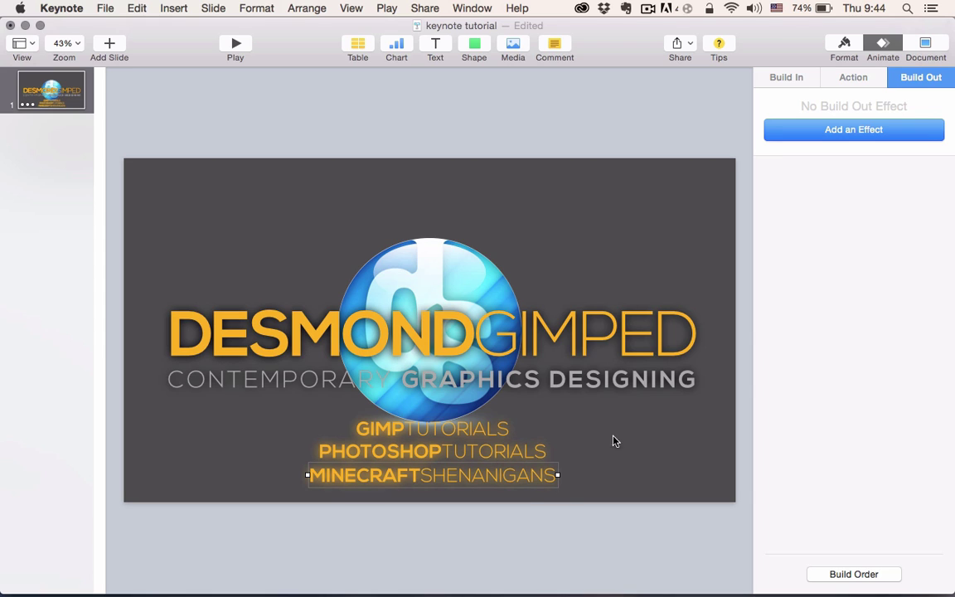
{"action": "left_click", "coordinate": [785, 79]}
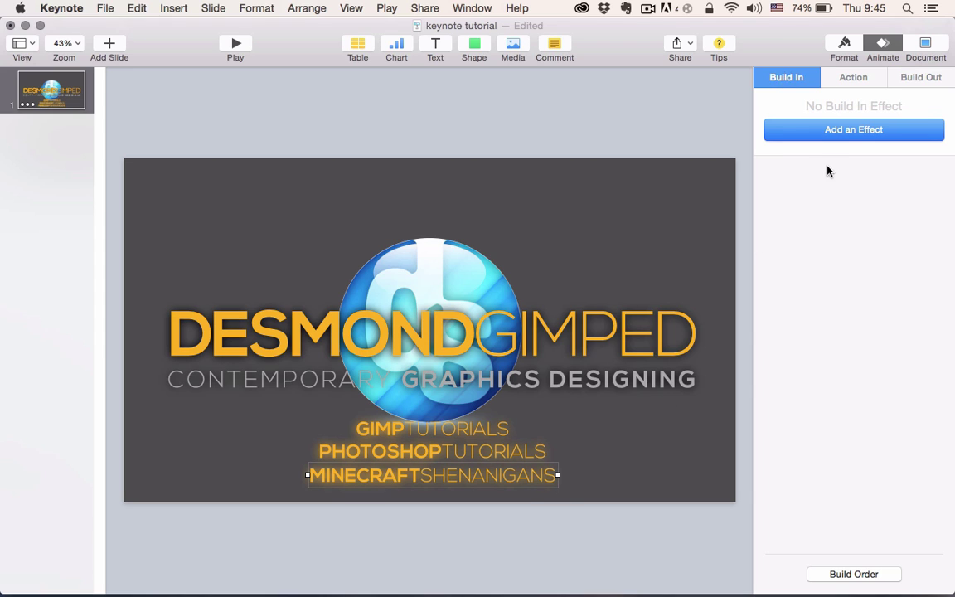
{"action": "left_click", "coordinate": [811, 137]}
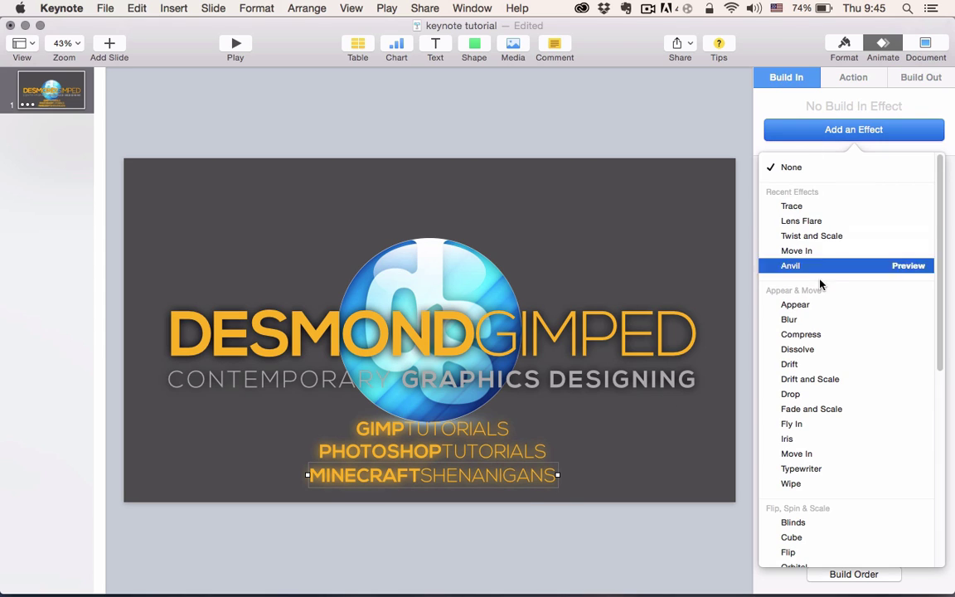
{"action": "left_click", "coordinate": [792, 201]}
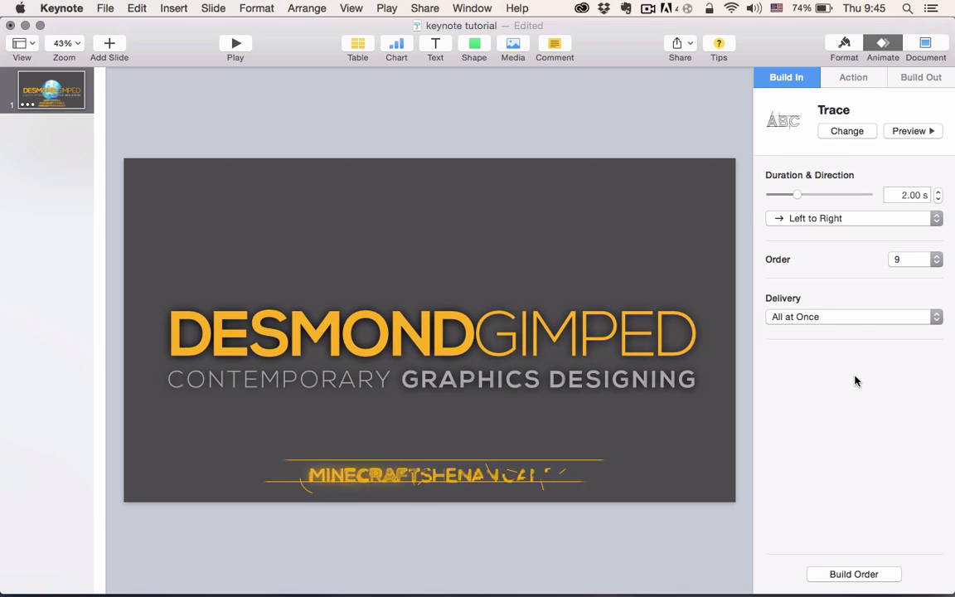
{"action": "left_click_drag", "start_coordinate": [796, 195], "coordinate": [788, 197]}
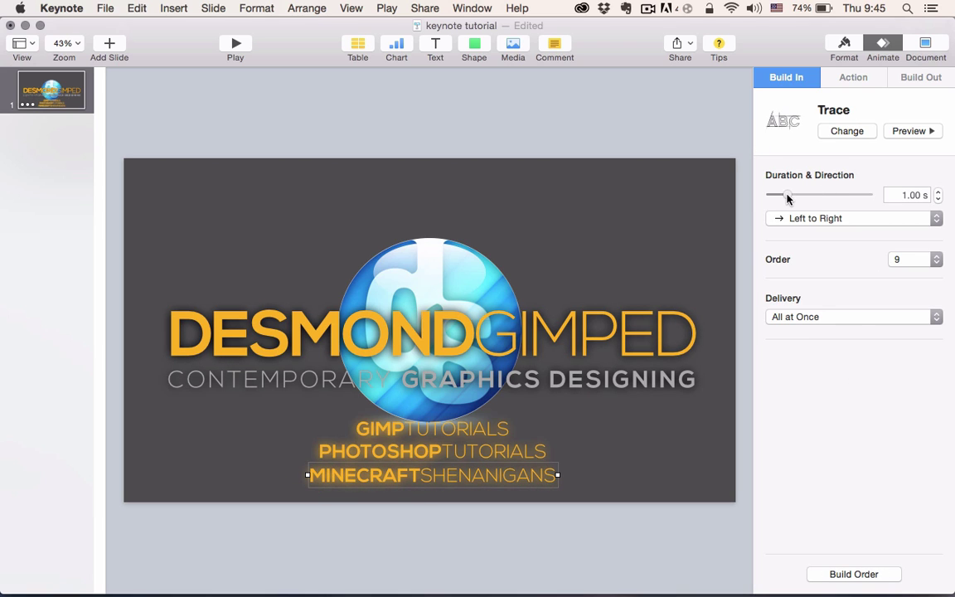
Step: In Build Order, set build 9 to start With Build 8 and preview
{"action": "left_click", "coordinate": [842, 573]}
{"action": "left_click", "coordinate": [656, 513]}
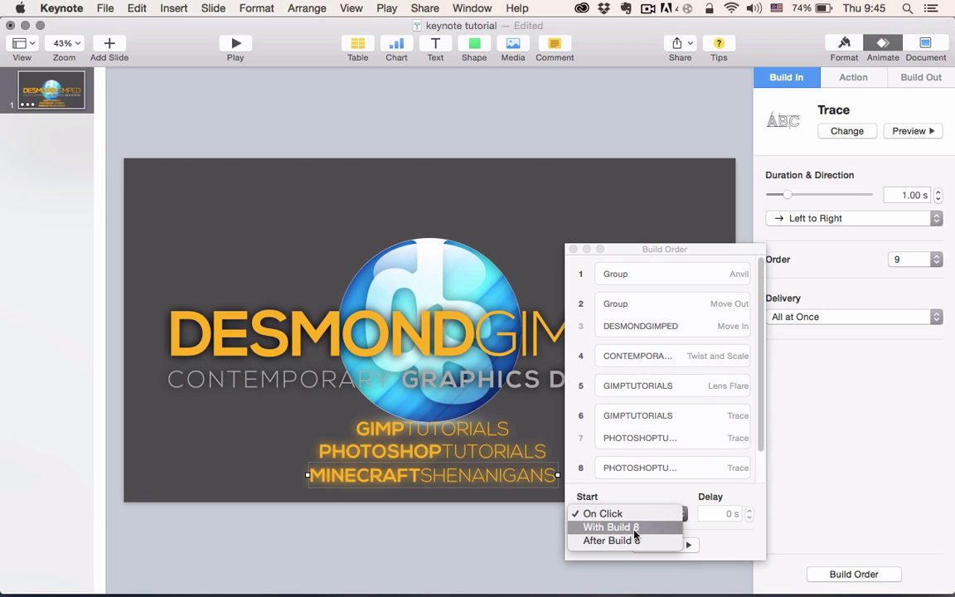
{"action": "left_click", "coordinate": [633, 527]}
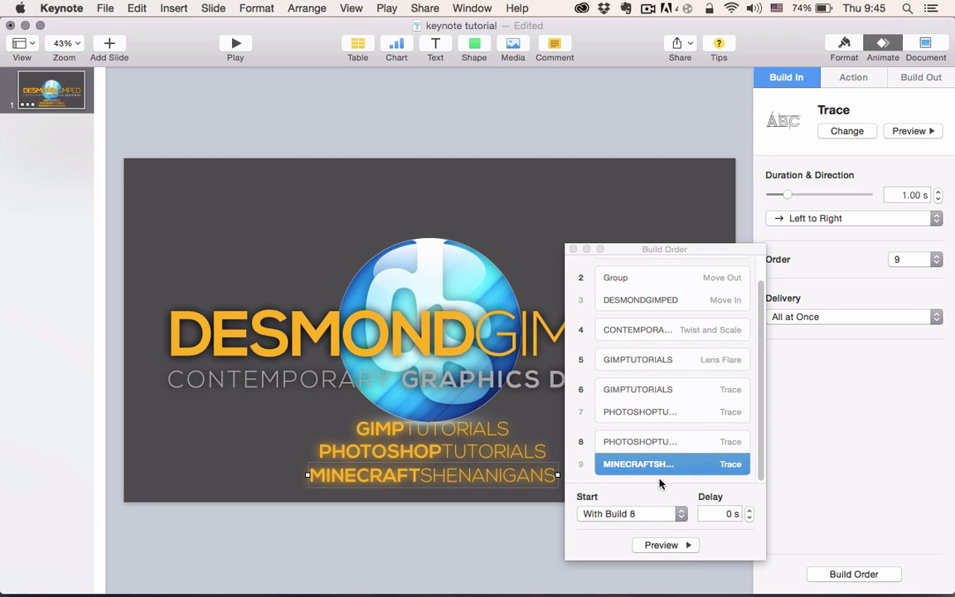
{"action": "left_click", "coordinate": [655, 544]}
{"action": "left_click", "coordinate": [572, 249]}
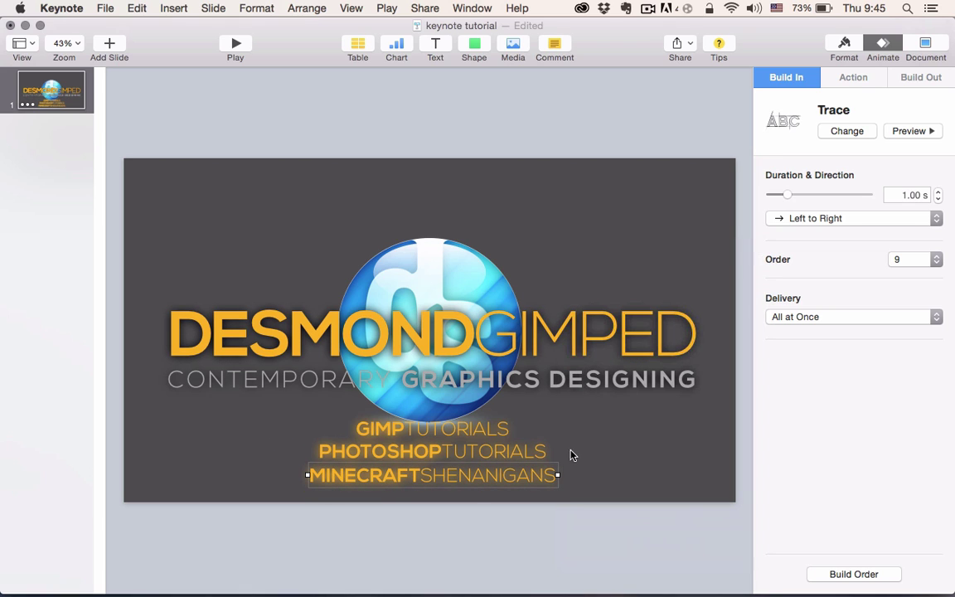
{"action": "left_click", "coordinate": [556, 520]}
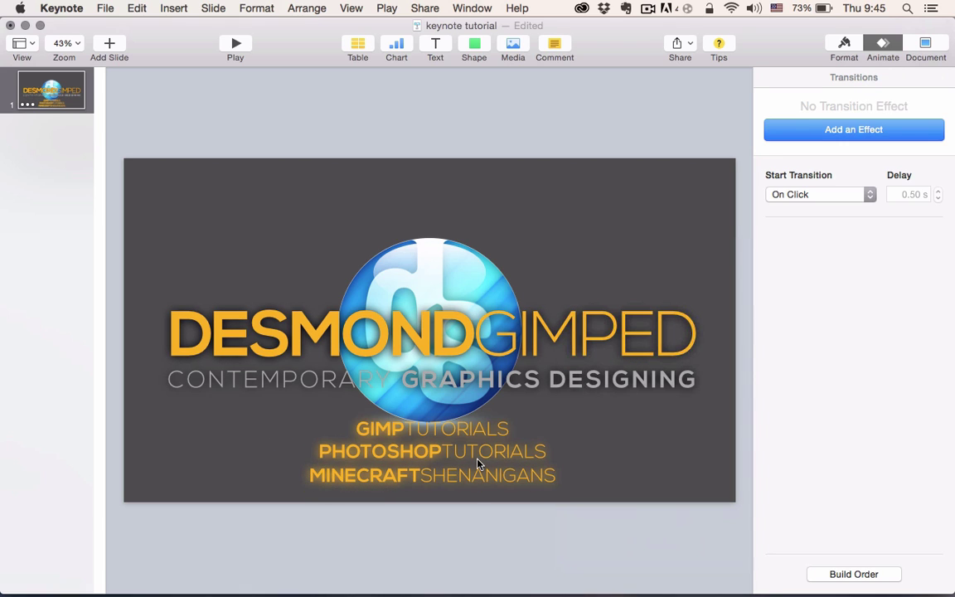
Step: Move PHOTOSHOPTUTORIALS and MINECRAFTSHENANIGANS up to overlap the GIMPTUTORIALS line
{"action": "left_click", "coordinate": [431, 458]}
{"action": "left_click_drag", "start_coordinate": [430, 459], "coordinate": [430, 439]}
{"action": "left_click_drag", "start_coordinate": [435, 479], "coordinate": [431, 435]}
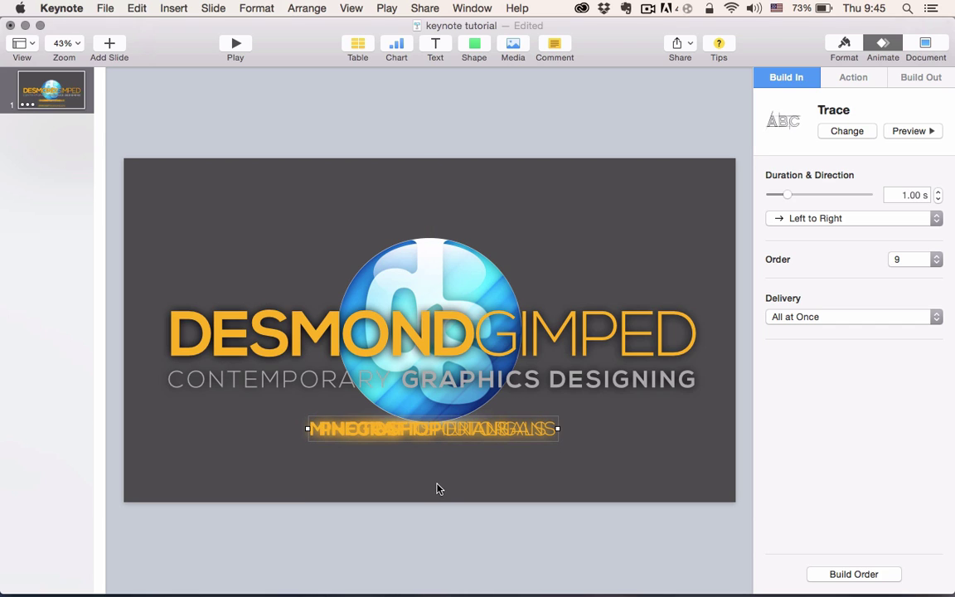
{"action": "left_click", "coordinate": [438, 486]}
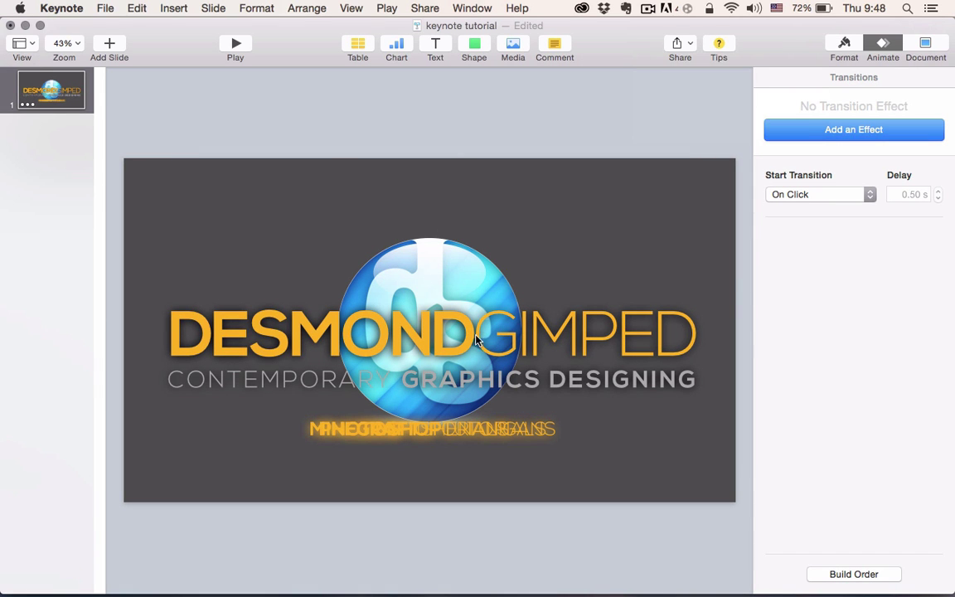
Step: Preview and apply Fall Apart as the DESMONDGIMPED title's build-out
{"action": "left_click", "coordinate": [577, 352]}
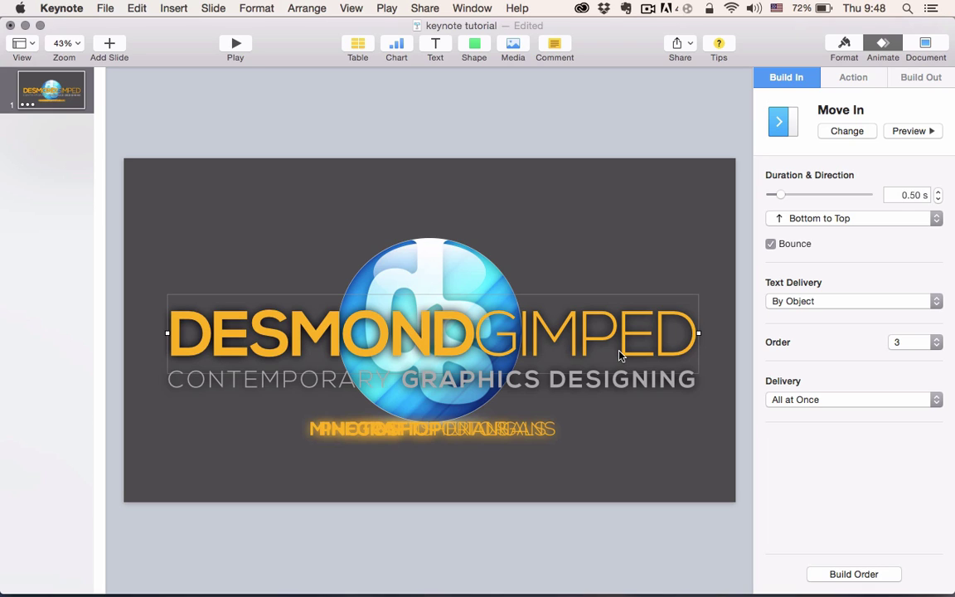
{"action": "left_click", "coordinate": [917, 80]}
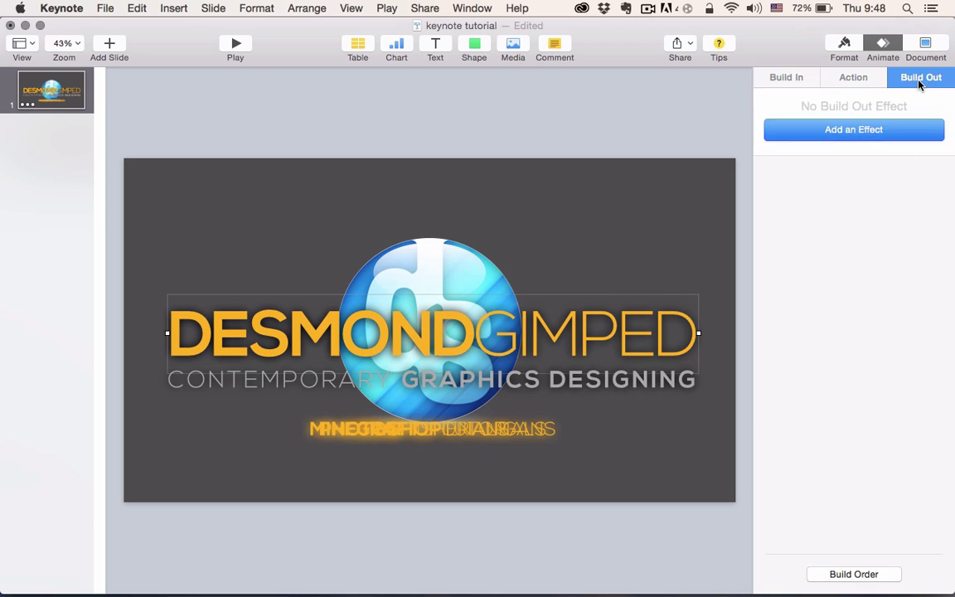
{"action": "left_click", "coordinate": [807, 137]}
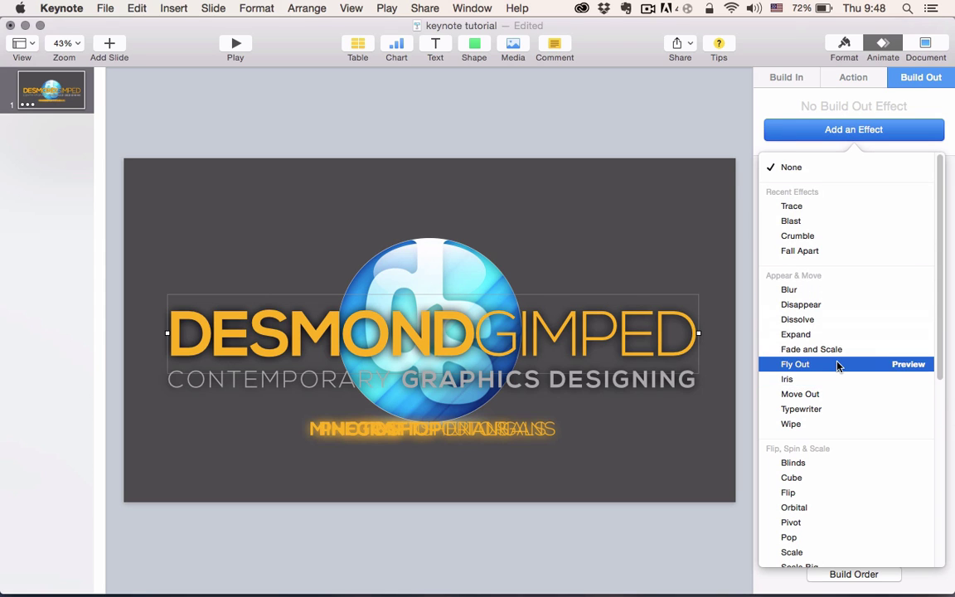
{"action": "scroll", "coordinate": [846, 240], "scroll_direction": "down", "scroll_amount": 2}
{"action": "scroll", "coordinate": [843, 333], "scroll_direction": "down", "scroll_amount": 12}
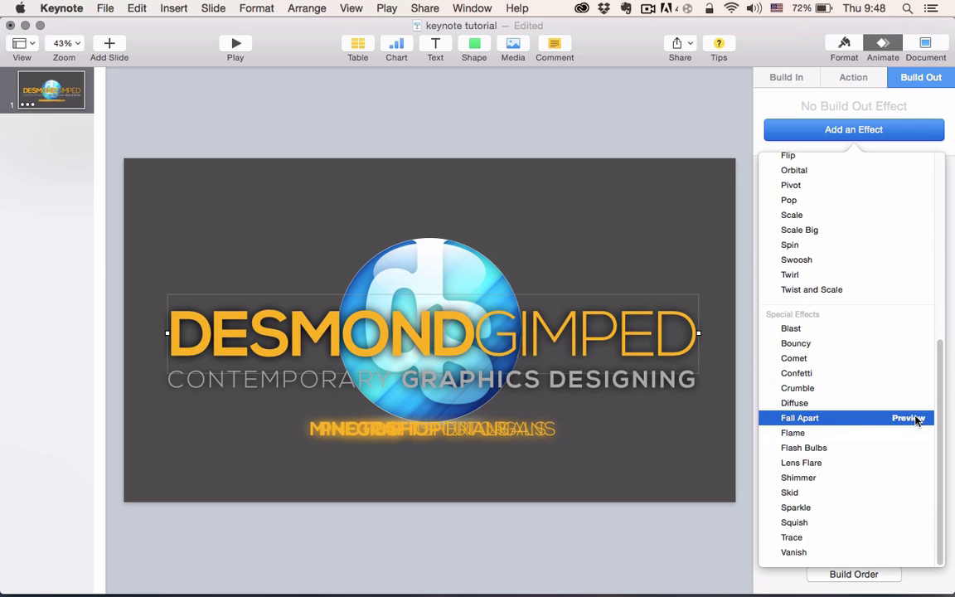
{"action": "left_click", "coordinate": [916, 421]}
{"action": "left_click", "coordinate": [829, 419]}
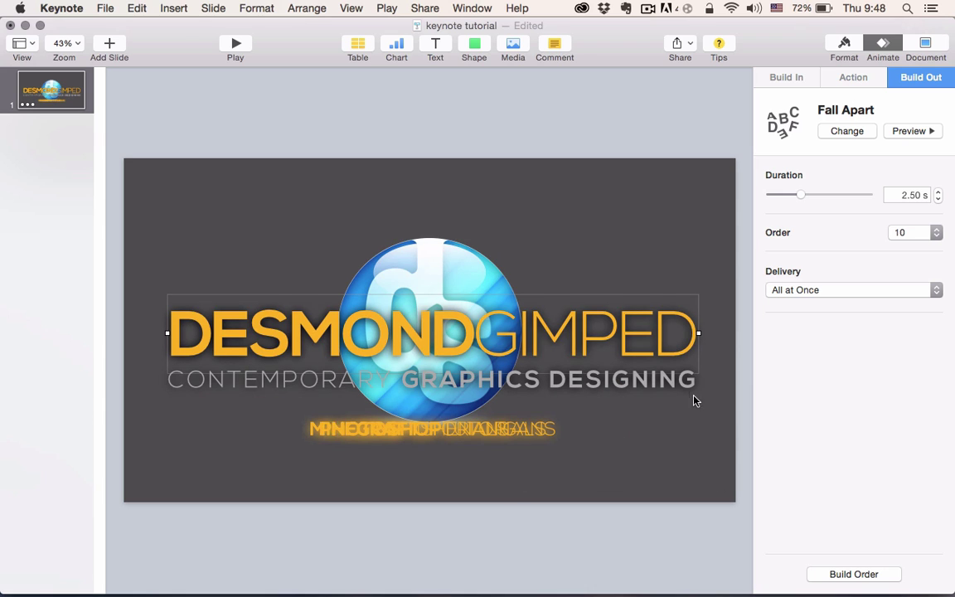
Step: Preview and apply Crumble as the CONTEMPORARY GRAPHICS DESIGNING tagline's build-out
{"action": "left_click", "coordinate": [680, 384]}
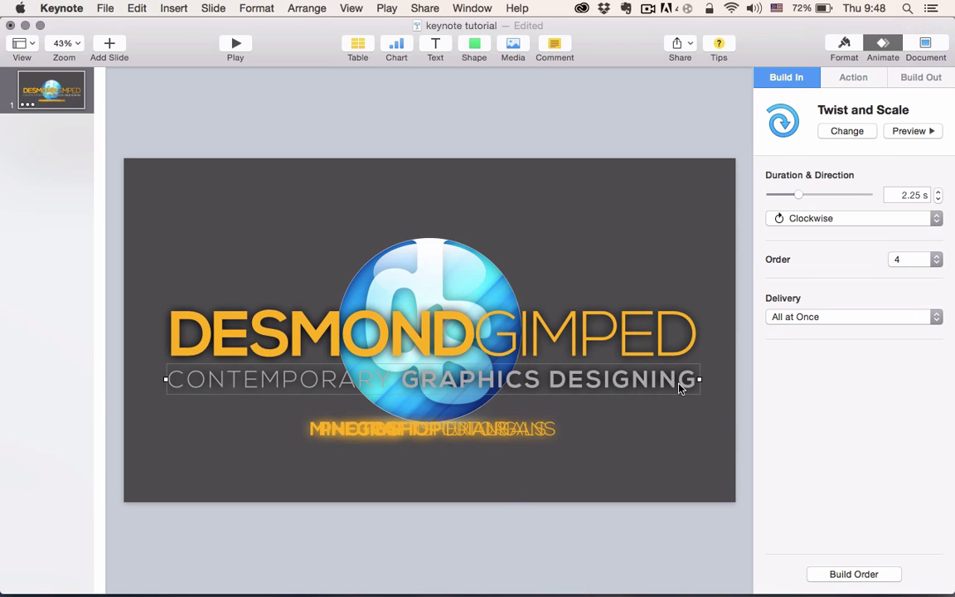
{"action": "left_click", "coordinate": [918, 78]}
{"action": "left_click", "coordinate": [880, 132]}
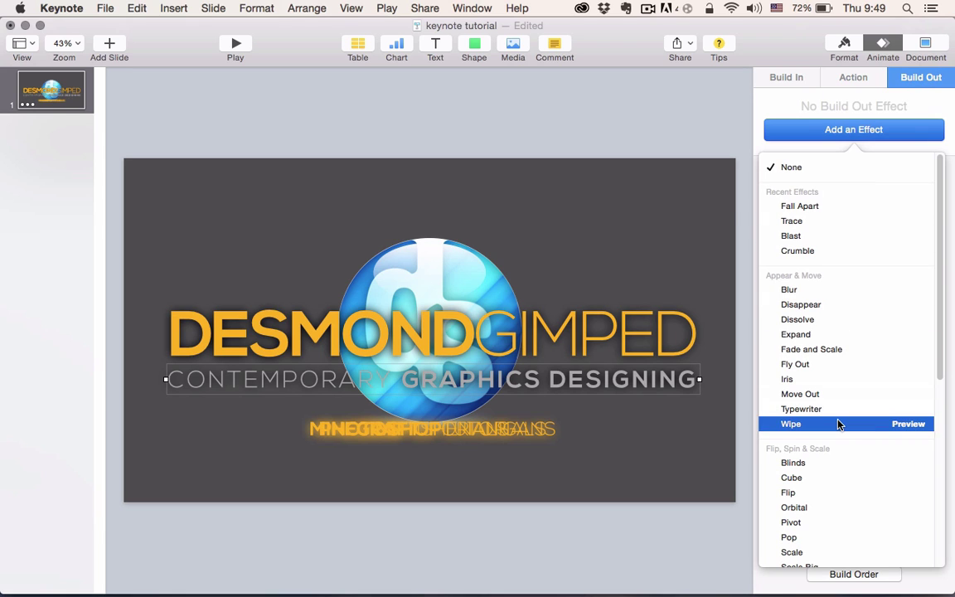
{"action": "scroll", "coordinate": [918, 441], "scroll_direction": "down", "scroll_amount": 10}
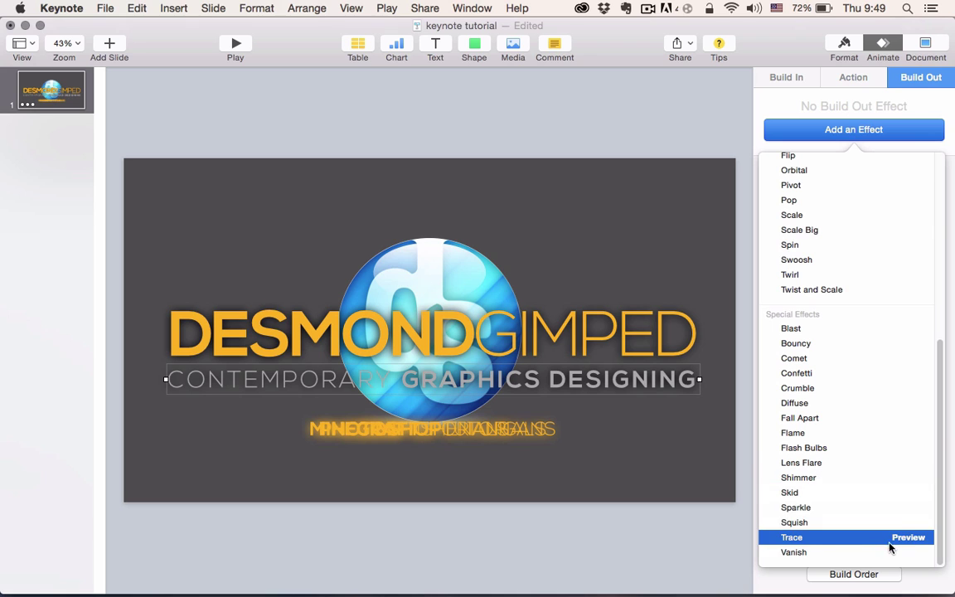
{"action": "left_click", "coordinate": [902, 388]}
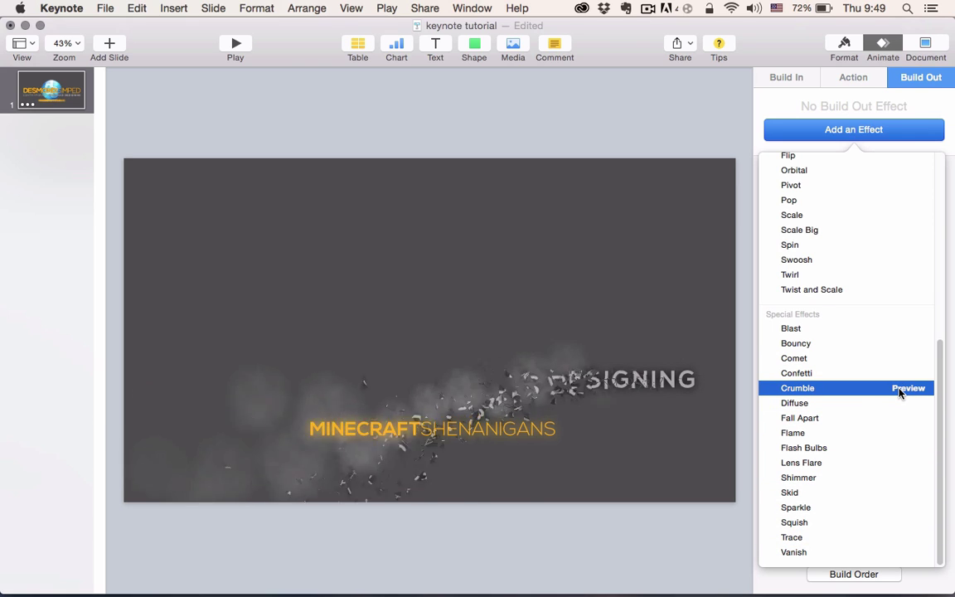
{"action": "left_click", "coordinate": [815, 390]}
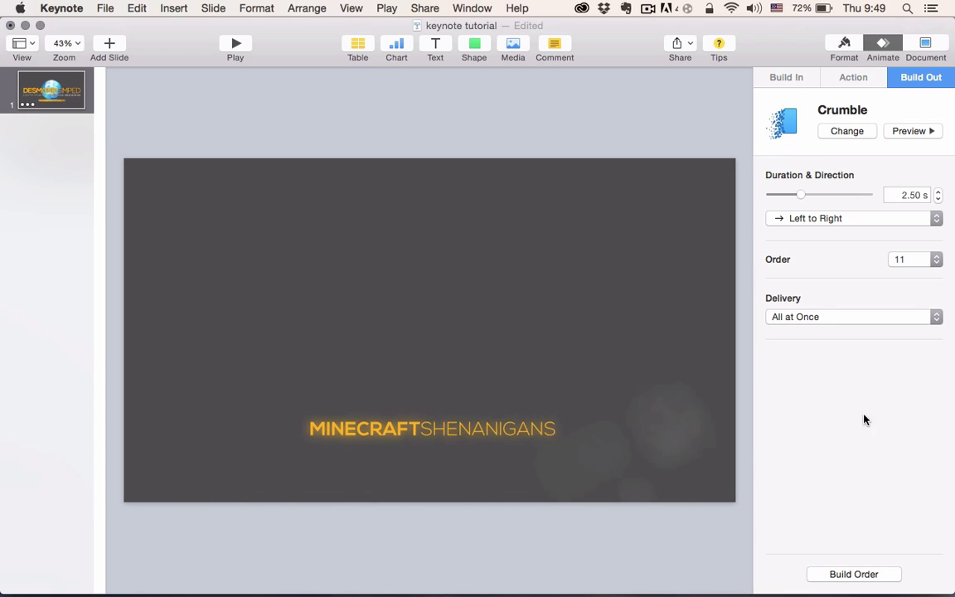
Step: Set build 11, the tagline's Crumble exit, to start With Build 10 after a 0.3 s delay, then preview
{"action": "left_click", "coordinate": [836, 575]}
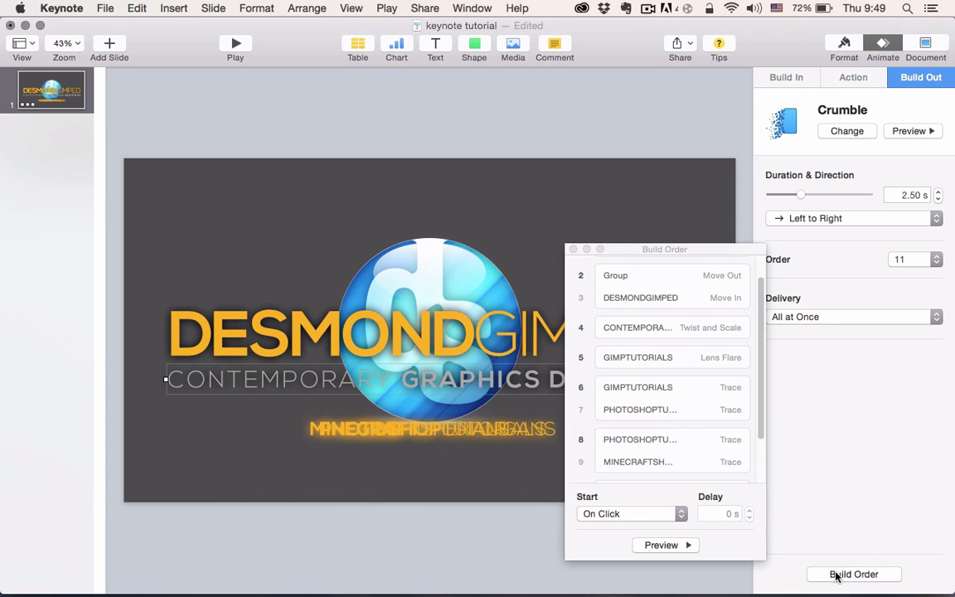
{"action": "scroll", "coordinate": [646, 447], "scroll_direction": "down", "scroll_amount": 5}
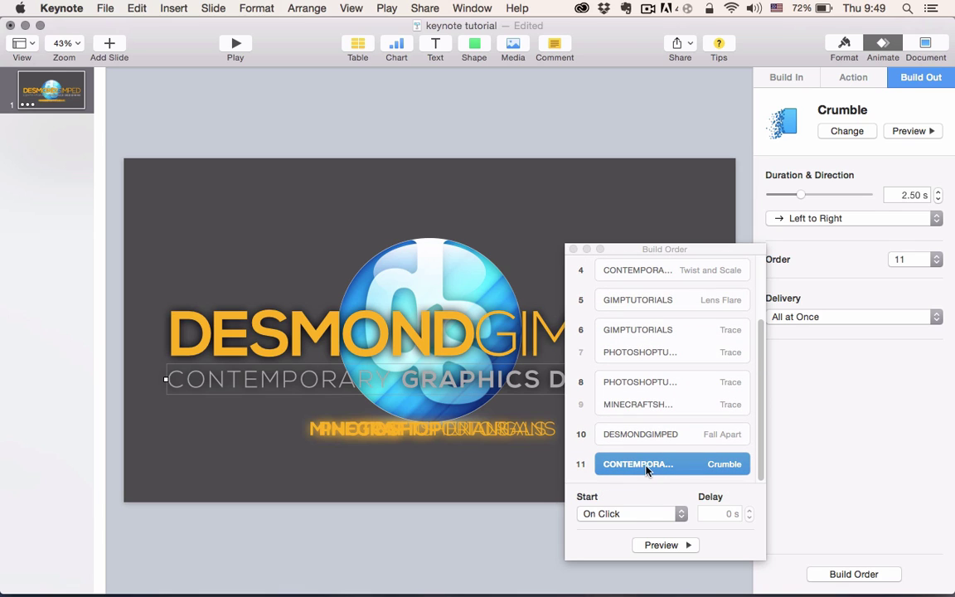
{"action": "left_click", "coordinate": [636, 513]}
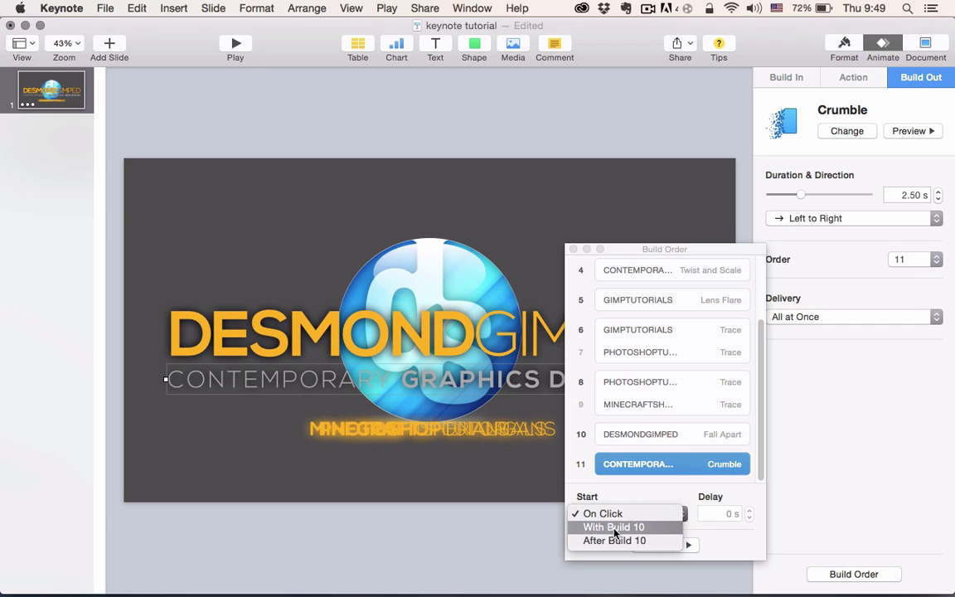
{"action": "left_click", "coordinate": [614, 528]}
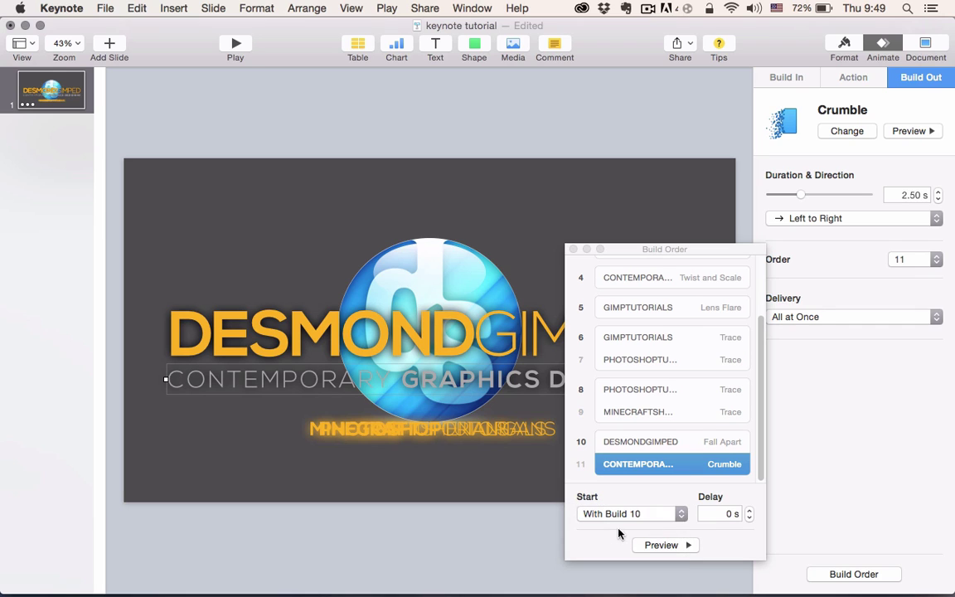
{"action": "left_click", "coordinate": [732, 515]}
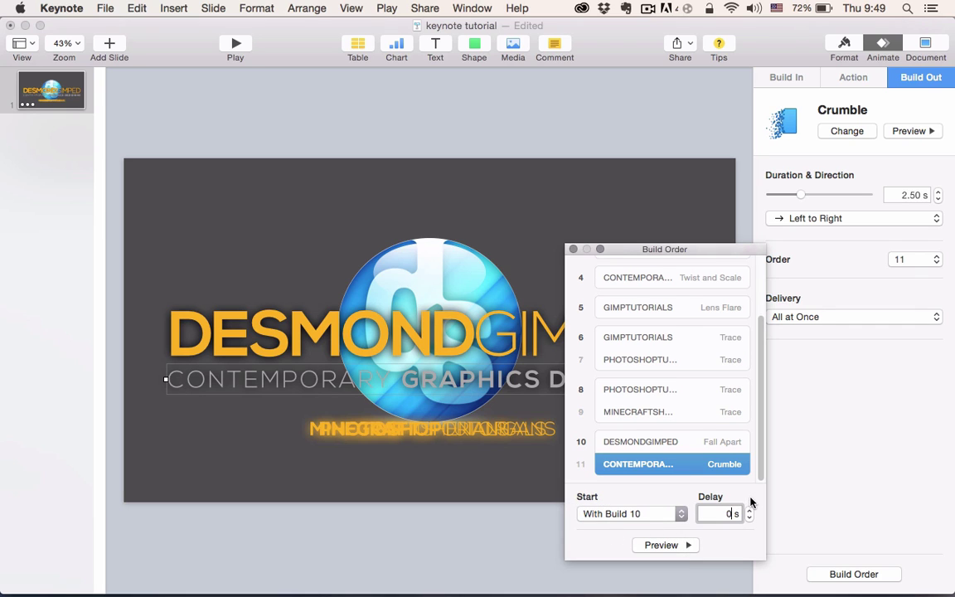
{"action": "type", "text": ".3"}
{"action": "key", "text": "Return"}
{"action": "left_click", "coordinate": [663, 546]}
Step: Give the MINECRAFTSHENANIGANS text line a Crumble build-out effect
{"action": "left_click", "coordinate": [412, 432]}
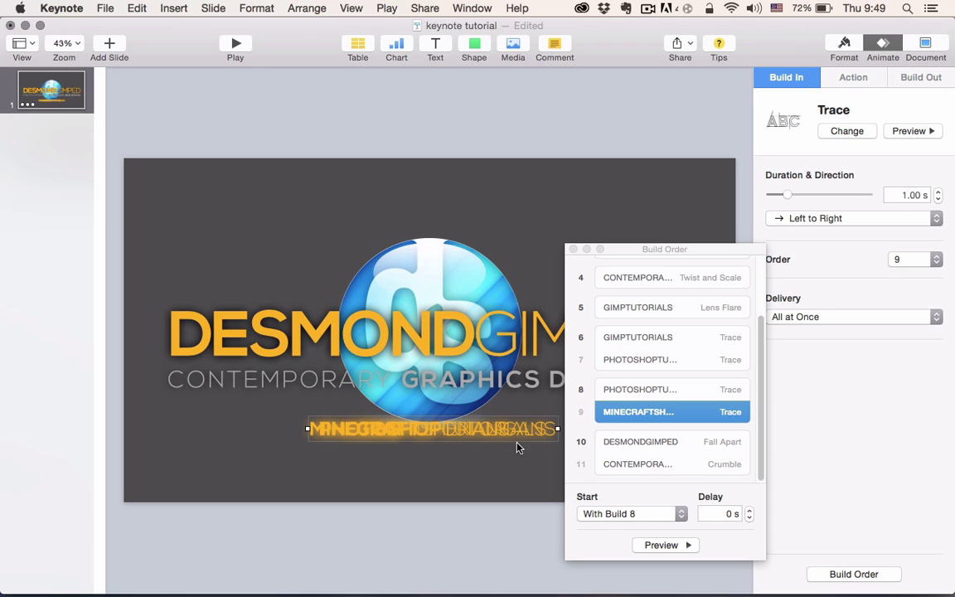
{"action": "left_click", "coordinate": [916, 78]}
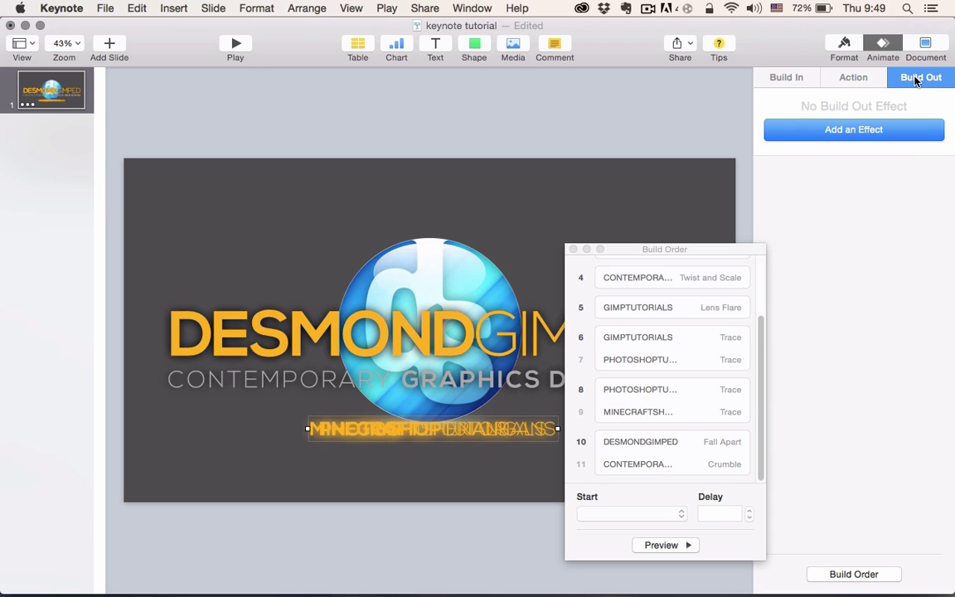
{"action": "left_click", "coordinate": [843, 132]}
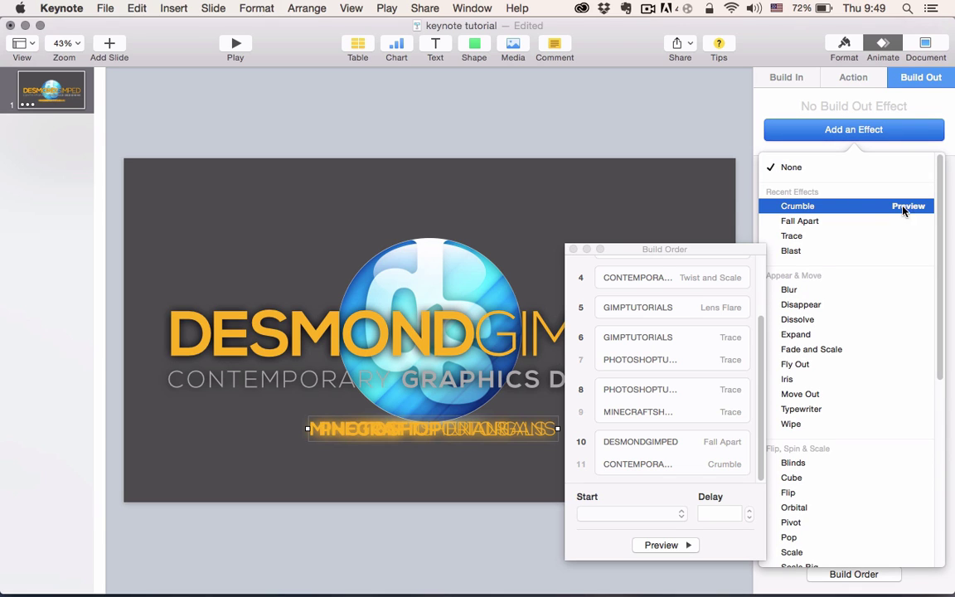
{"action": "left_click", "coordinate": [908, 206]}
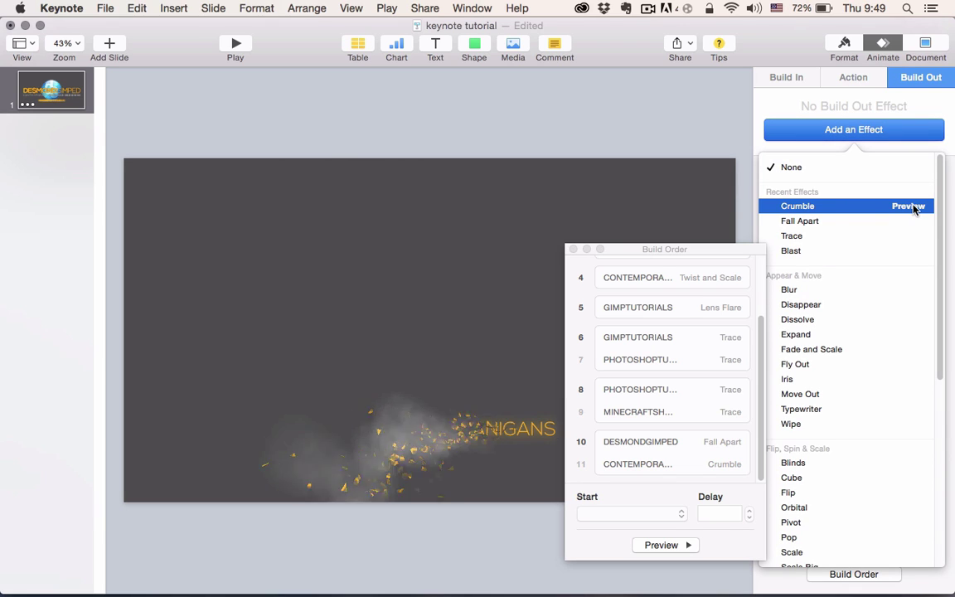
{"action": "left_click", "coordinate": [797, 207]}
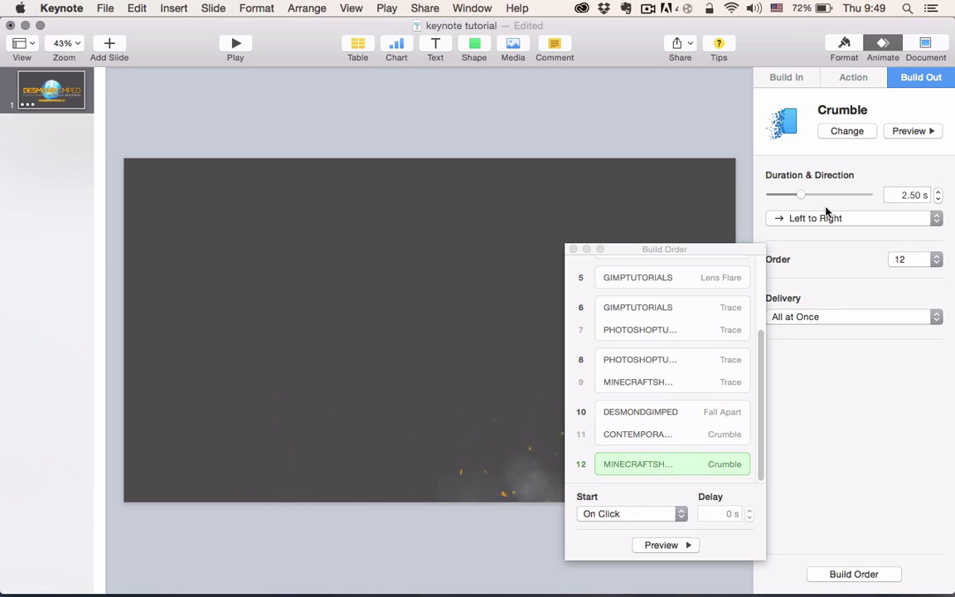
Step: Make the text line's exit, build 12, start With Build 10 and preview builds 10–12
{"action": "left_click", "coordinate": [694, 469]}
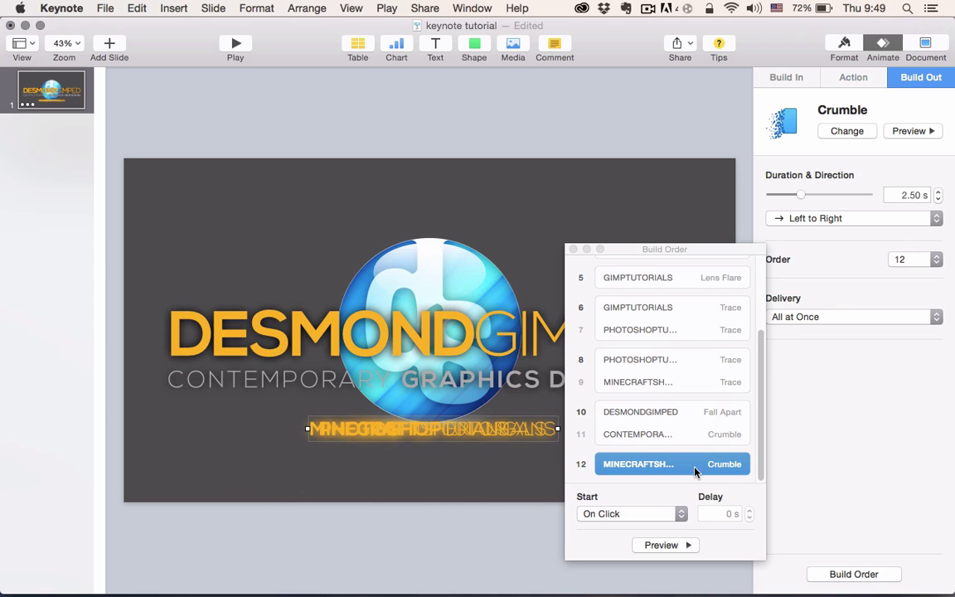
{"action": "left_click", "coordinate": [624, 514]}
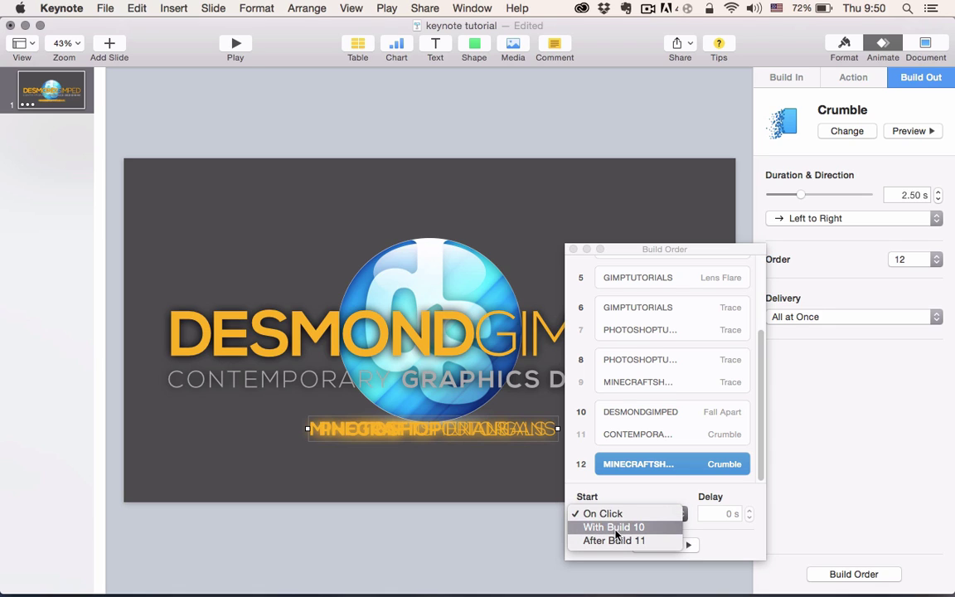
{"action": "left_click", "coordinate": [592, 531]}
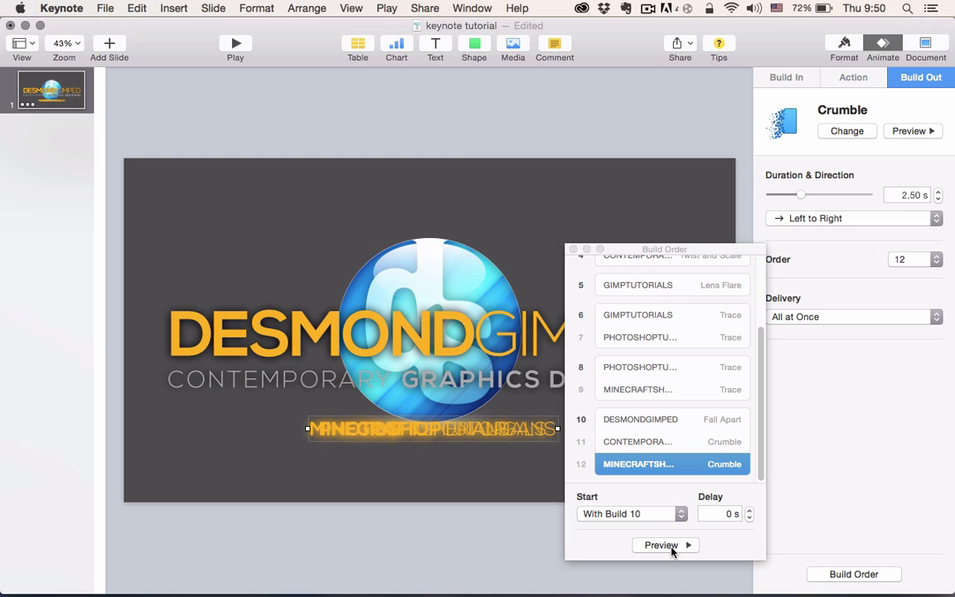
{"action": "left_click", "coordinate": [668, 545]}
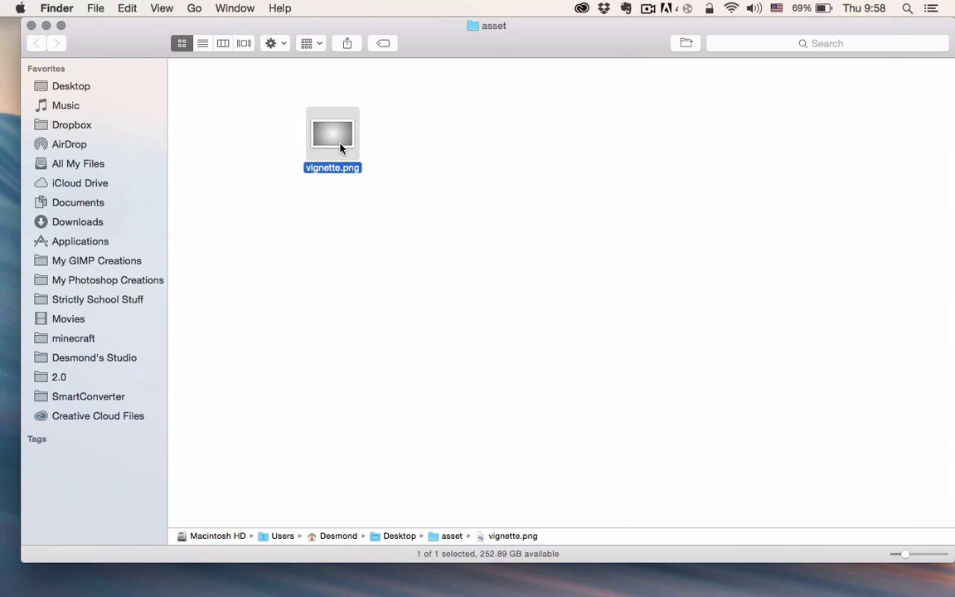
Step: Drag vignette.png from the Finder asset folder onto the Keynote slide
{"action": "left_click_drag", "start_coordinate": [333, 145], "coordinate": [253, 220]}
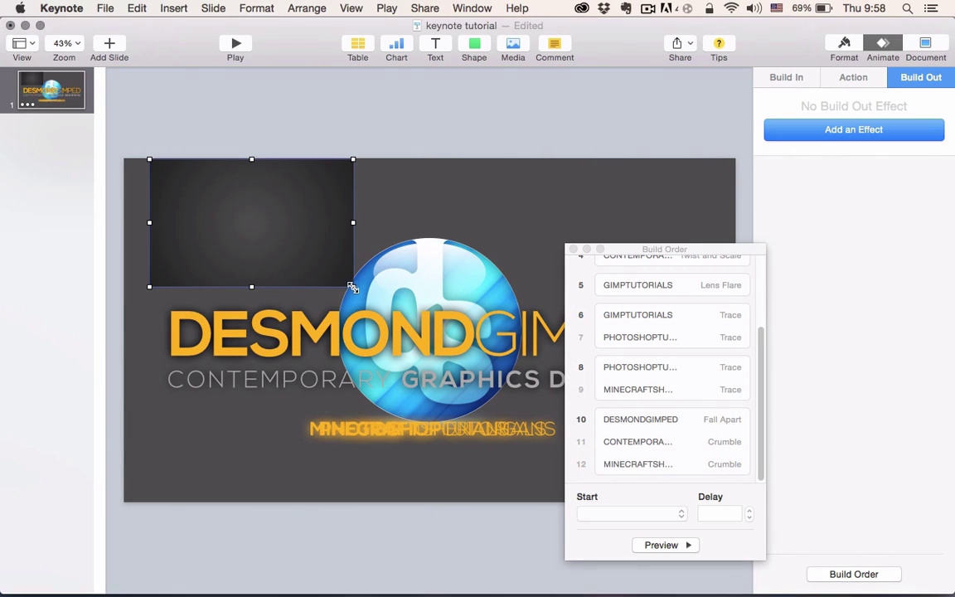
Step: Stretch and centre vignette.png to about 1871 × 1170 pt so it covers the whole slide
{"action": "left_click_drag", "start_coordinate": [350, 283], "coordinate": [756, 499]}
{"action": "left_click_drag", "start_coordinate": [480, 206], "coordinate": [435, 175]}
{"action": "left_click_drag", "start_coordinate": [633, 248], "coordinate": [855, 223]}
{"action": "left_click_drag", "start_coordinate": [710, 518], "coordinate": [743, 528]}
{"action": "left_click_drag", "start_coordinate": [678, 535], "coordinate": [671, 523]}
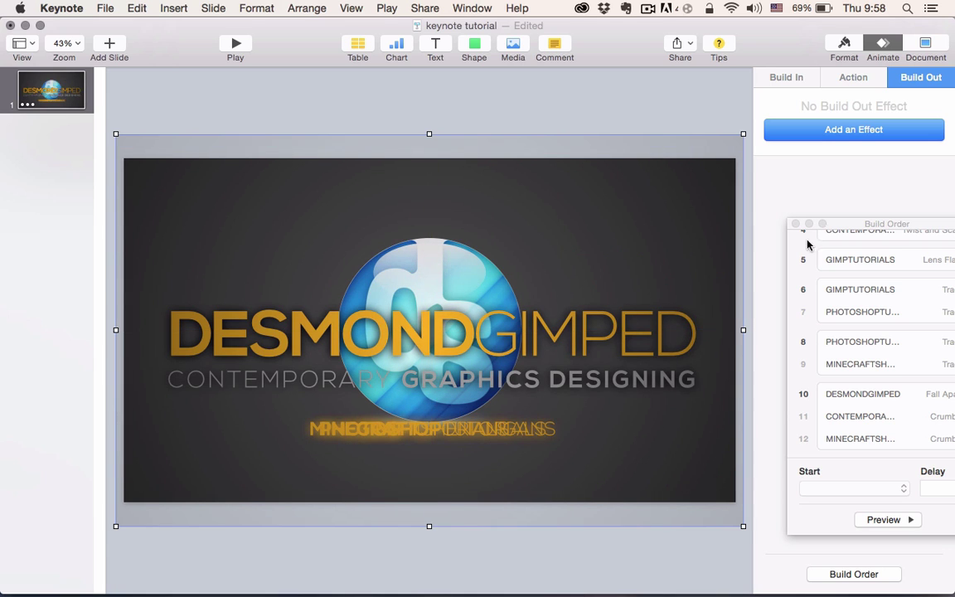
{"action": "left_click_drag", "start_coordinate": [827, 228], "coordinate": [585, 238]}
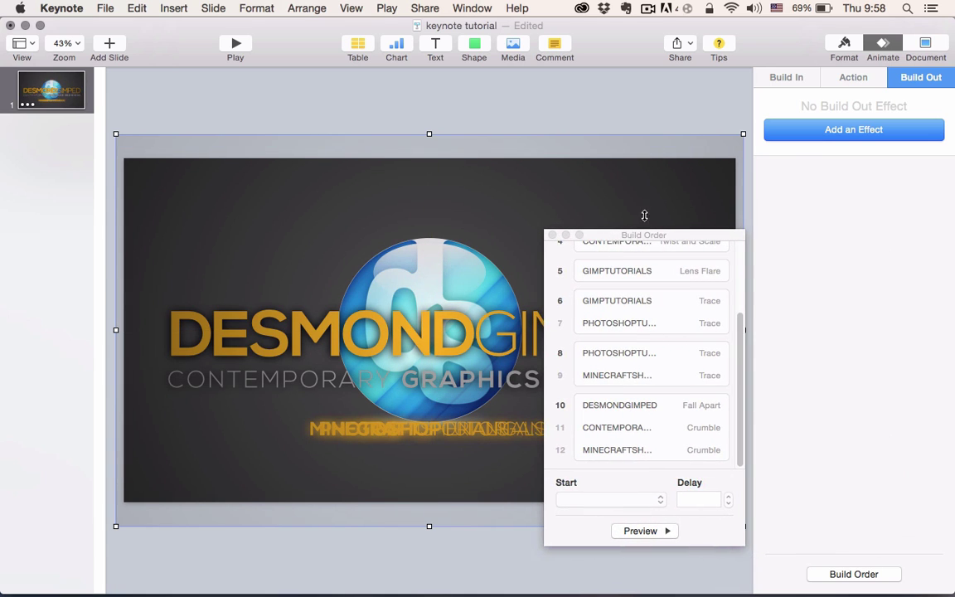
Step: Give vignette.png a 1.00 s Dissolve build-in and move it to build 2 in Build Order
{"action": "left_click", "coordinate": [785, 77]}
{"action": "left_click", "coordinate": [828, 129]}
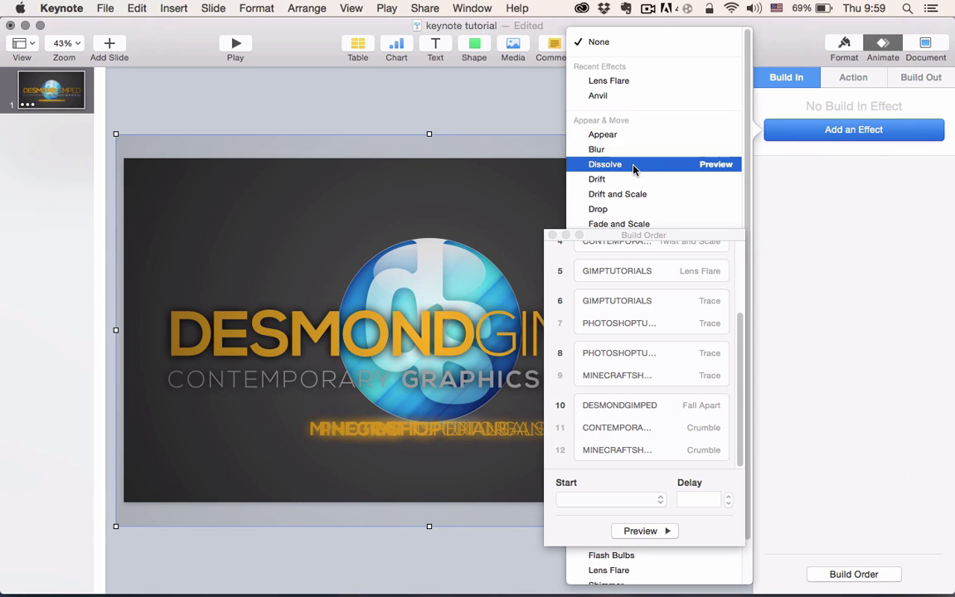
{"action": "left_click", "coordinate": [632, 164]}
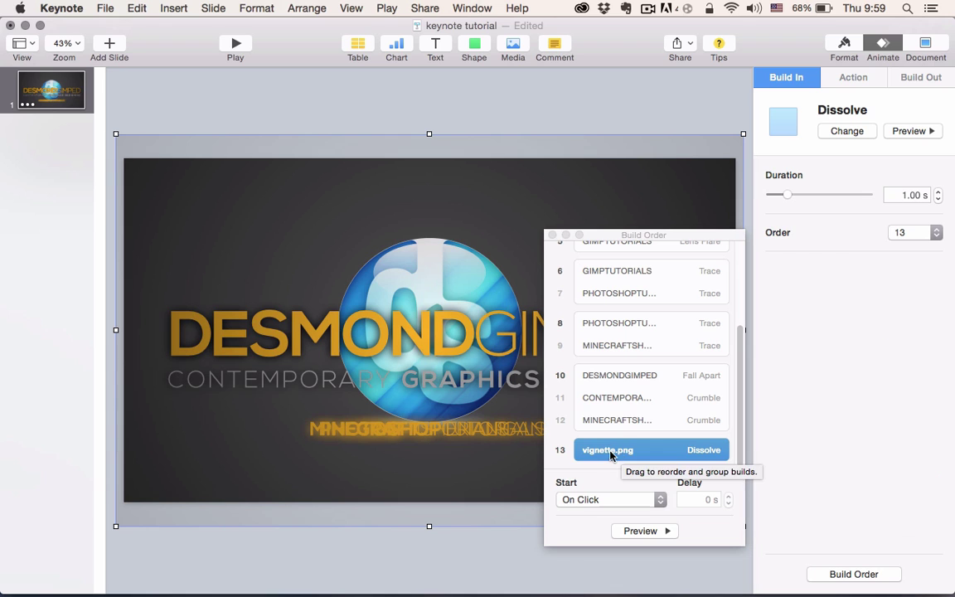
{"action": "left_click_drag", "start_coordinate": [612, 451], "coordinate": [597, 278]}
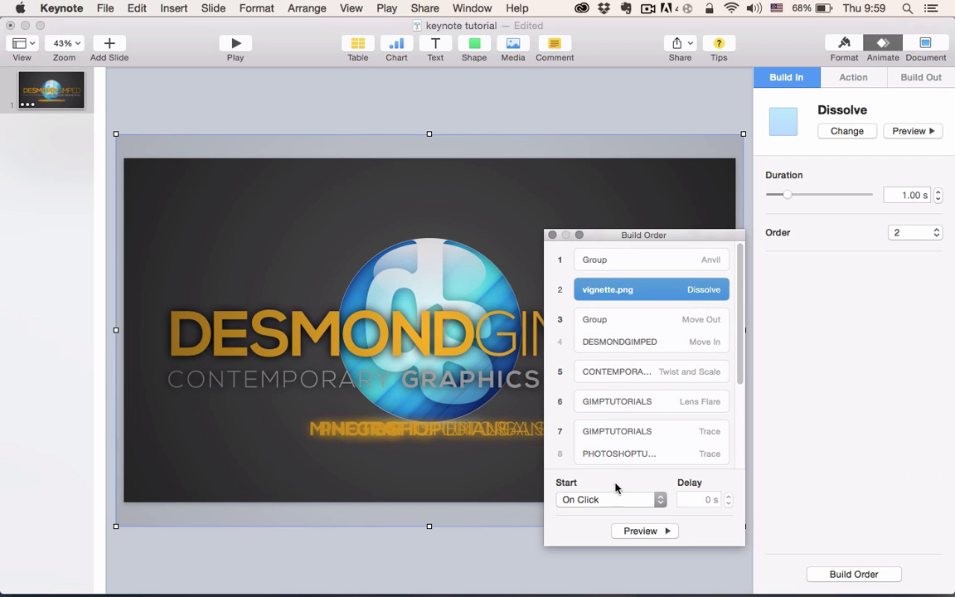
Step: Start the vignette's Dissolve (build 2) With Build 1, preview it, then play the slideshow
{"action": "left_click", "coordinate": [572, 501]}
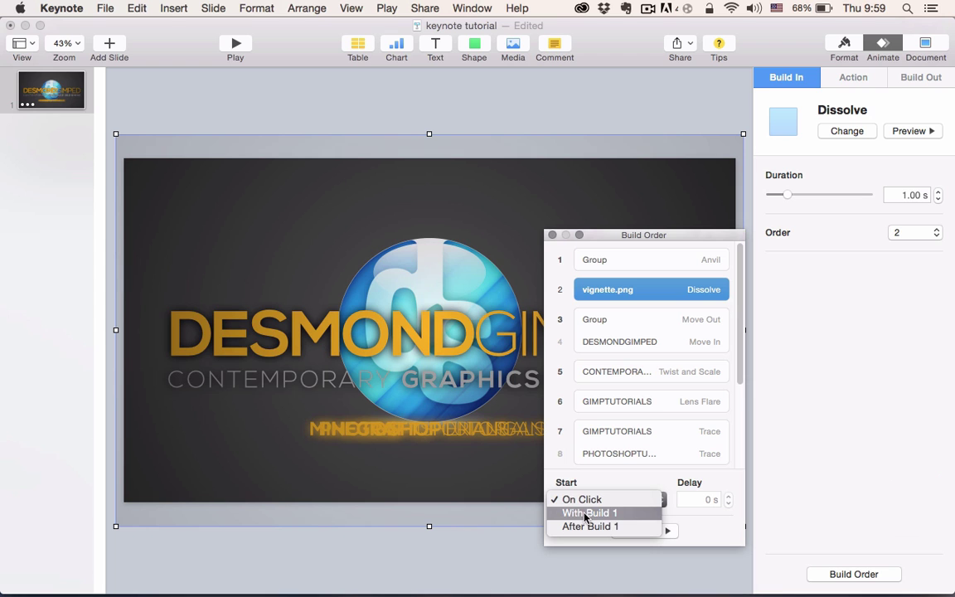
{"action": "left_click", "coordinate": [586, 513]}
{"action": "left_click", "coordinate": [640, 531]}
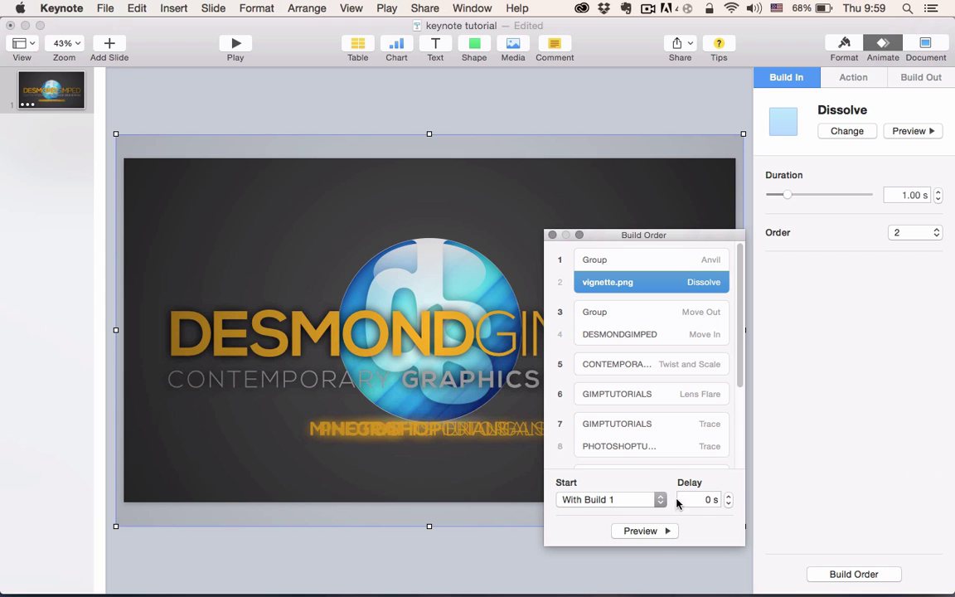
{"action": "key", "text": "super+alt+p"}
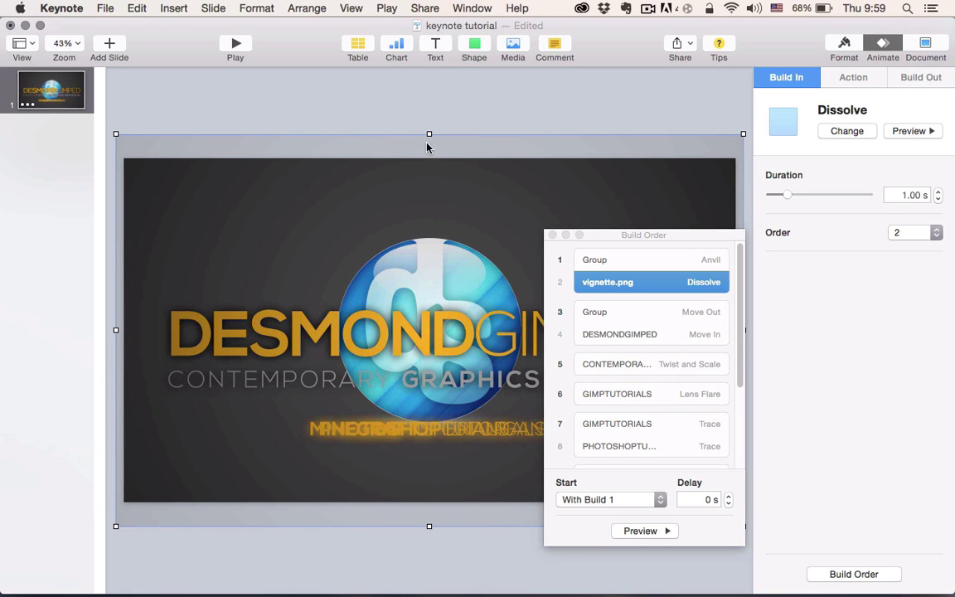
{"action": "left_click", "coordinate": [646, 10]}
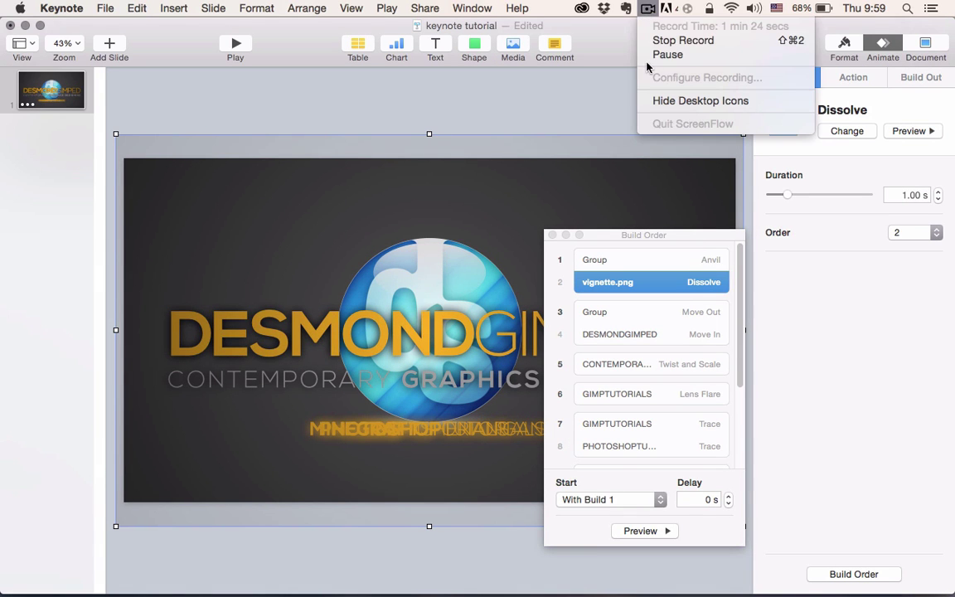